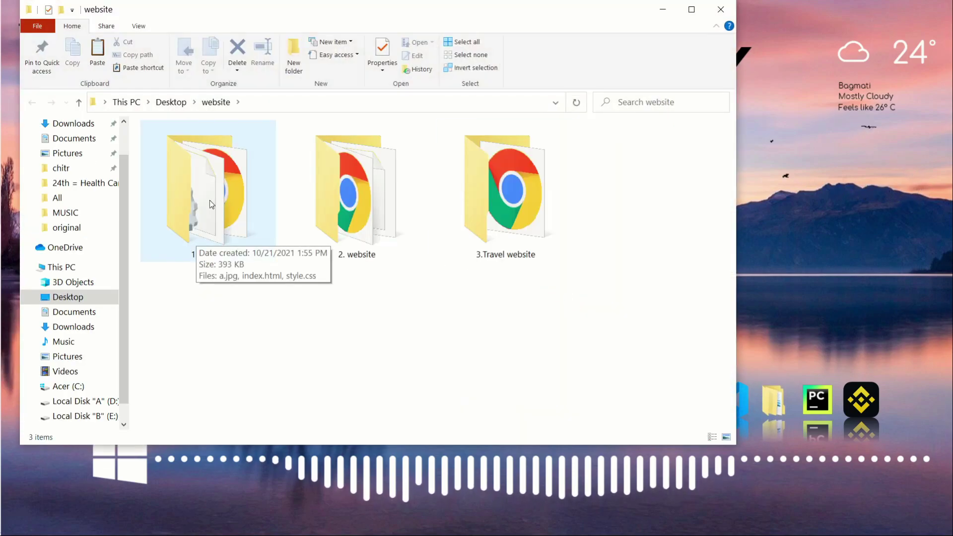
Open index.html from the 1.website folder in the browser and check its local file address
{"action": "left_click", "coordinate": [212, 204]}
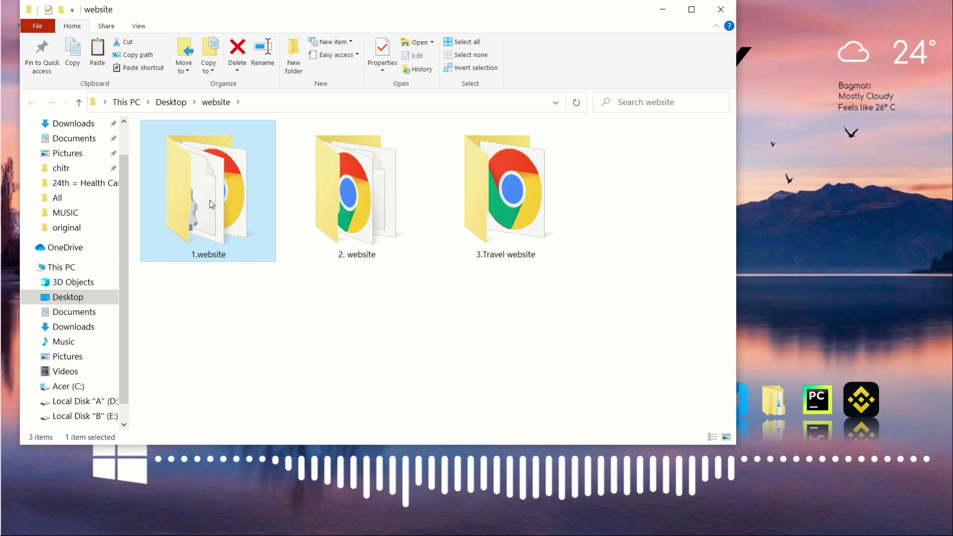
{"action": "double_click", "coordinate": [211, 204]}
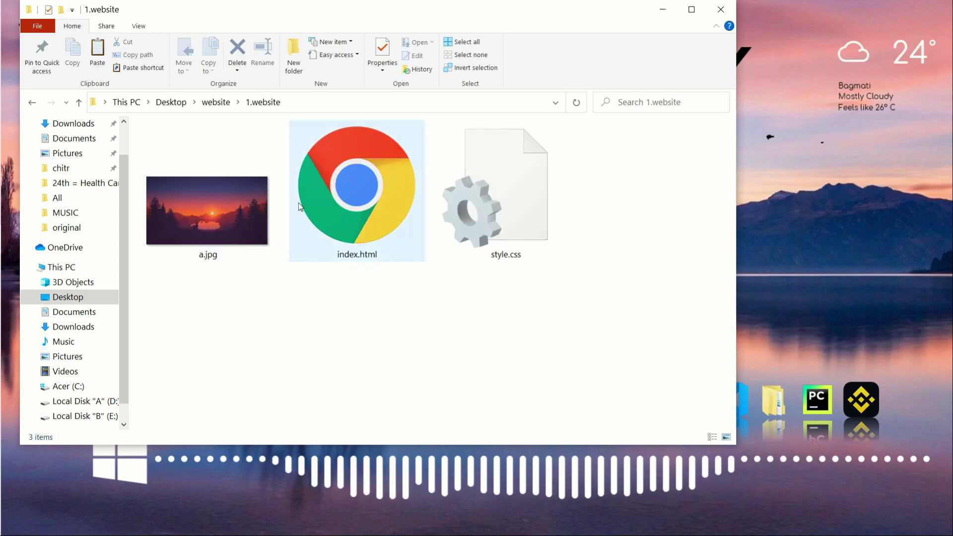
{"action": "left_click", "coordinate": [357, 191]}
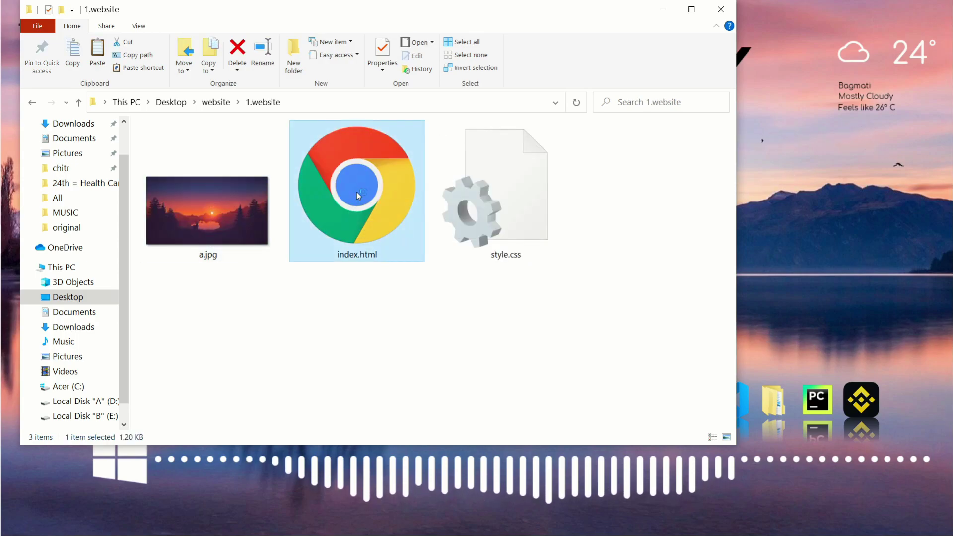
{"action": "double_click", "coordinate": [356, 192]}
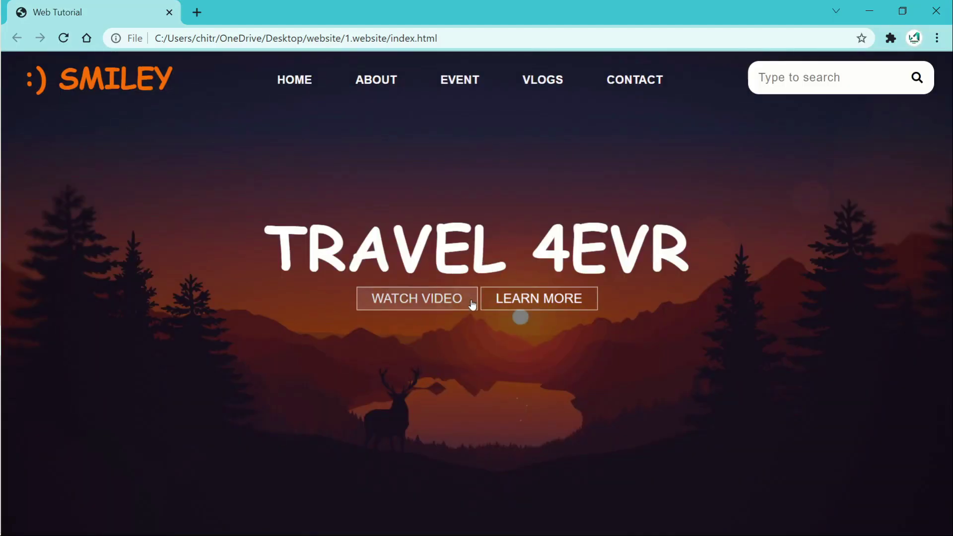
{"action": "left_click_drag", "start_coordinate": [441, 39], "coordinate": [405, 39]}
{"action": "left_click", "coordinate": [430, 110]}
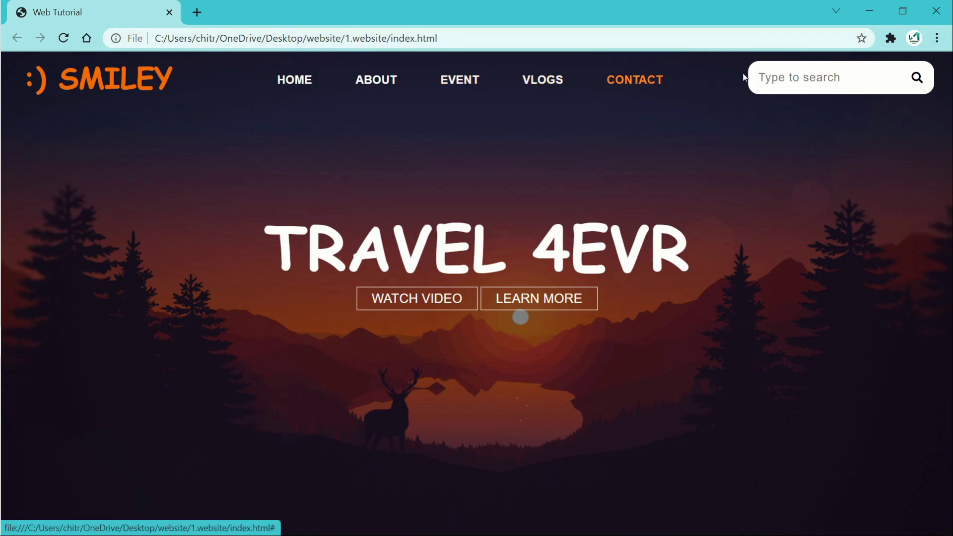
Try the page's search field with the sample text "aksjbdak" and clear it again
{"action": "left_click", "coordinate": [770, 74]}
{"action": "type", "text": "aksjbdaks"}
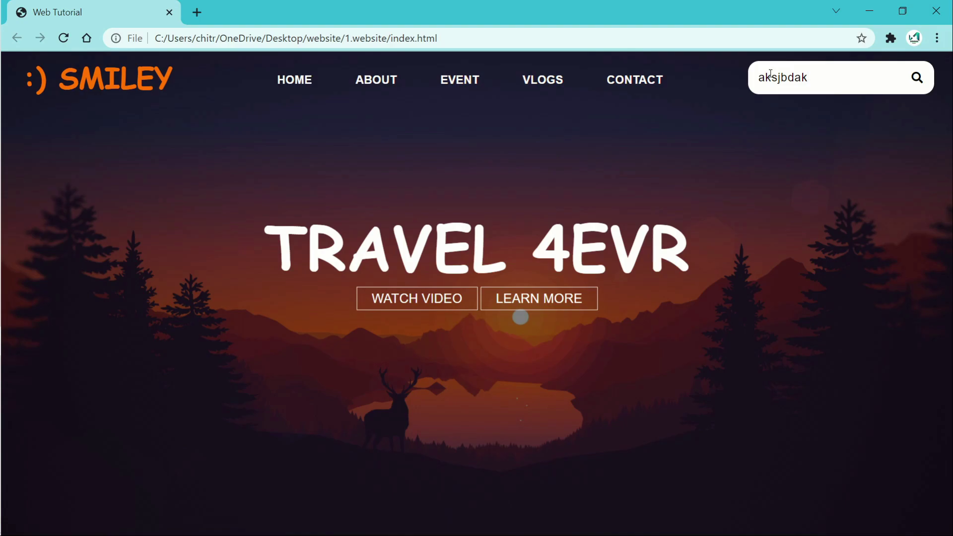
{"action": "key", "text": "BackSpace"}
{"action": "key", "text": "BackSpace"}
{"action": "key", "text": "BackSpace"}
{"action": "key", "text": "BackSpace"}
{"action": "key", "text": "BackSpace"}
{"action": "key", "text": "BackSpace"}
{"action": "key", "text": "BackSpace"}
{"action": "key", "text": "BackSpace"}
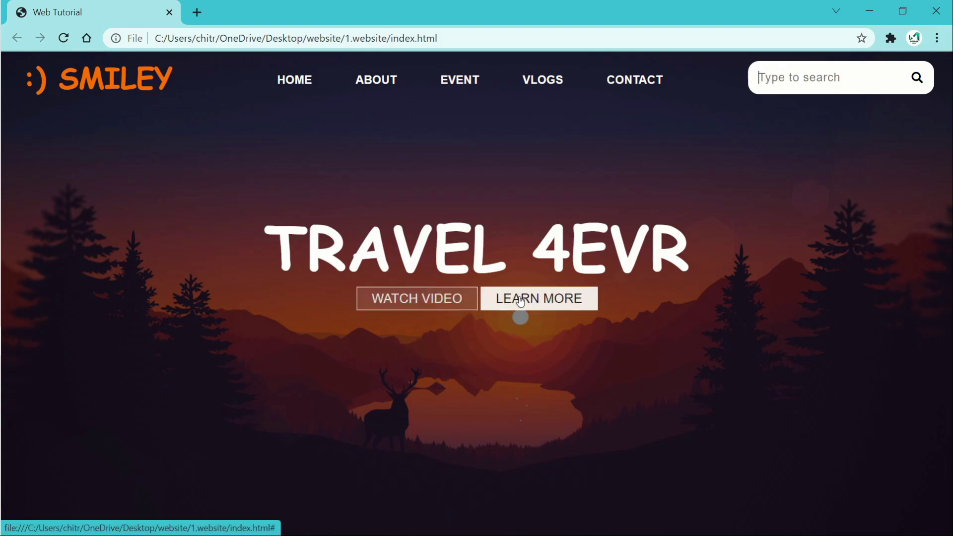
View the hosted page at praroz.000webhostapp.com in a new tab, check its address and close the browser
{"action": "left_click", "coordinate": [197, 13]}
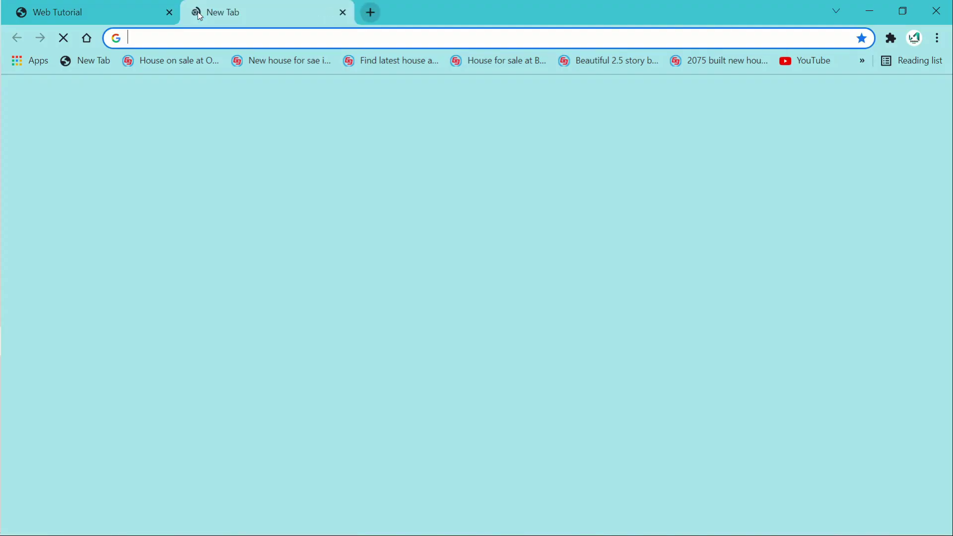
{"action": "left_click", "coordinate": [429, 306]}
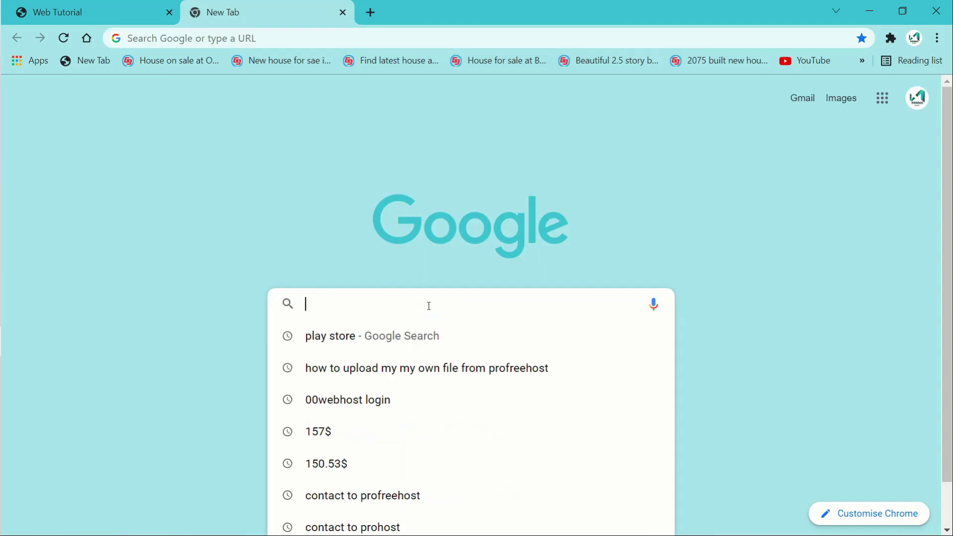
{"action": "type", "text": "prar"}
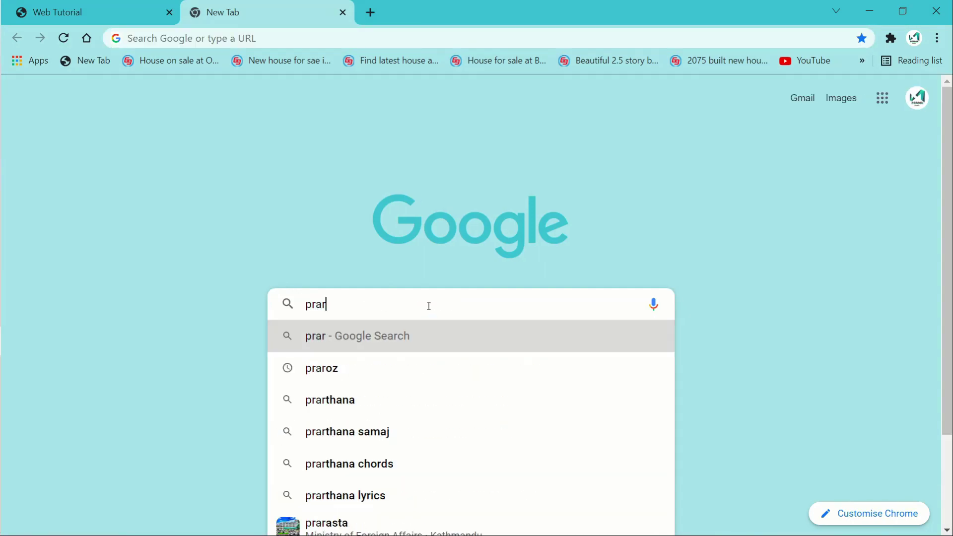
{"action": "type", "text": "oz.000"}
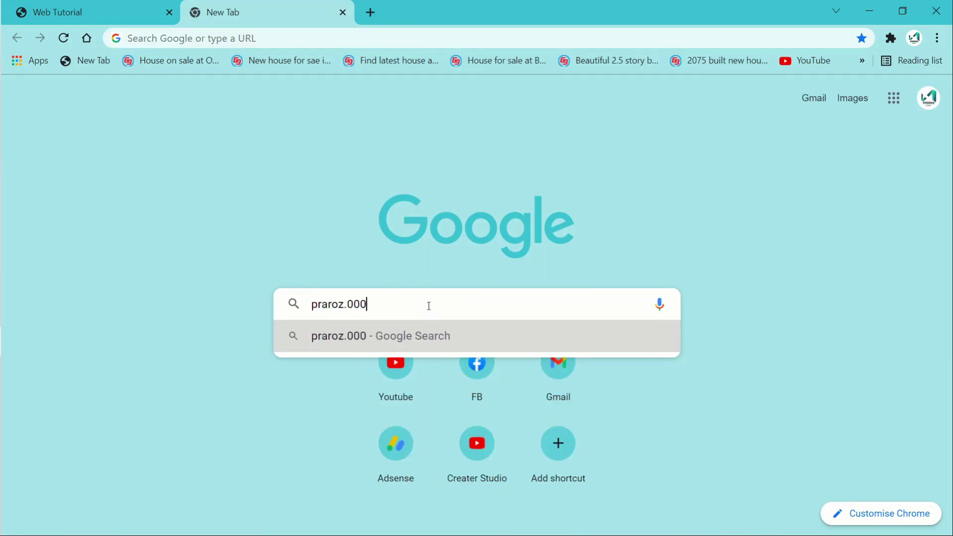
{"action": "type", "text": "webhos"}
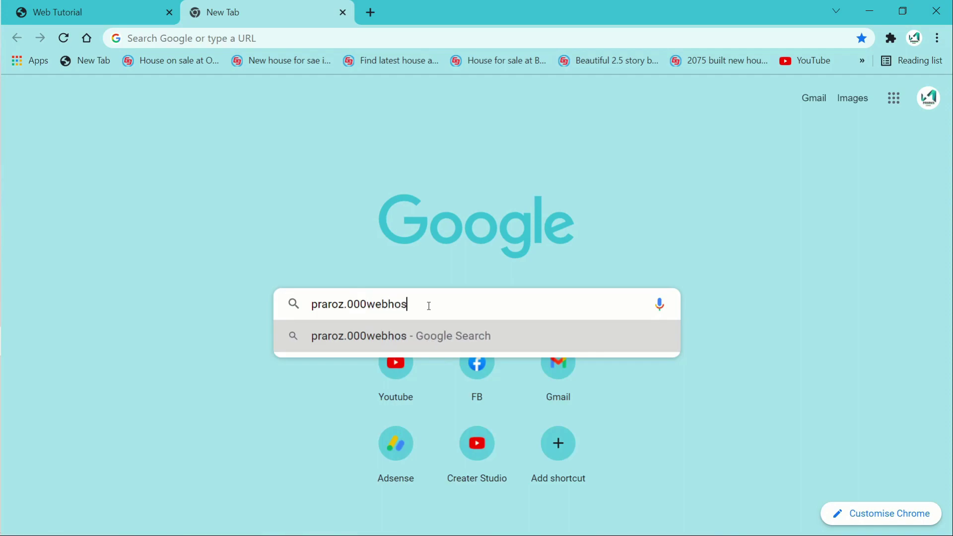
{"action": "type", "text": "tapp.com"}
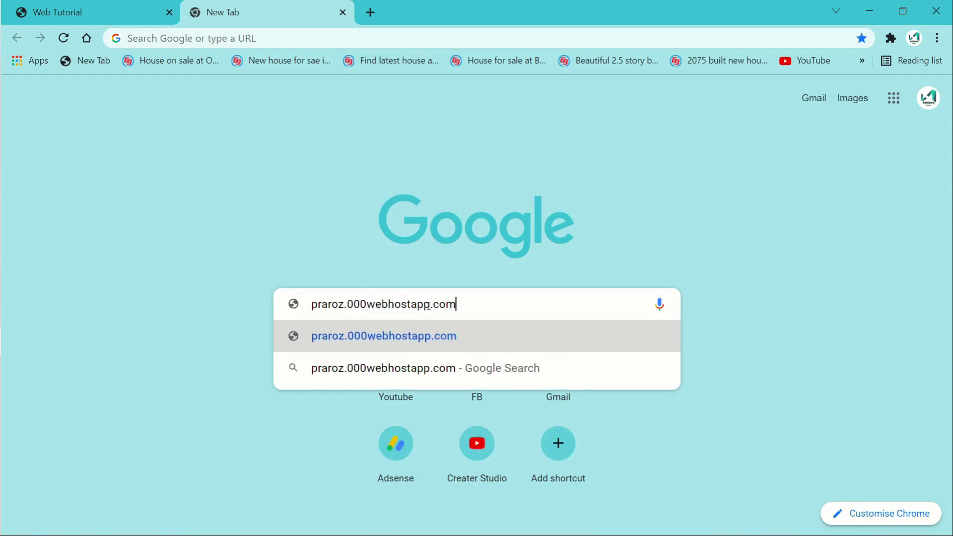
{"action": "scroll", "coordinate": [499, 305], "scroll_direction": "up", "scroll_amount": 5}
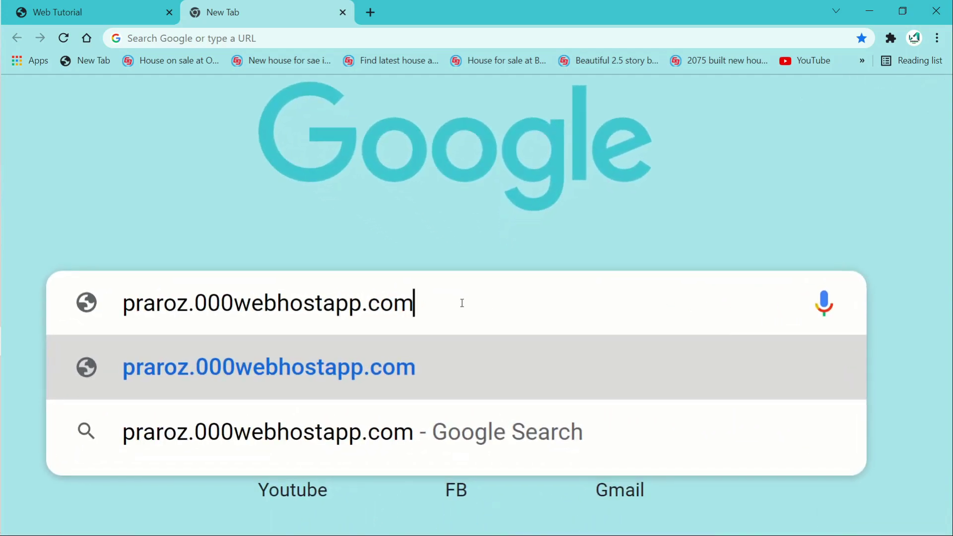
{"action": "key", "text": "Return"}
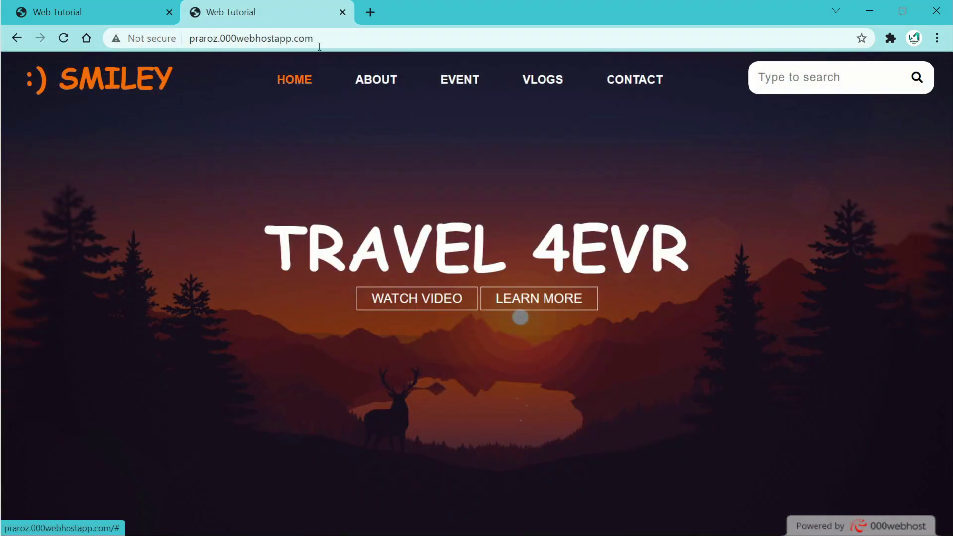
{"action": "left_click_drag", "start_coordinate": [320, 39], "coordinate": [119, 39]}
{"action": "left_click", "coordinate": [259, 95]}
{"action": "left_click", "coordinate": [936, 11]}
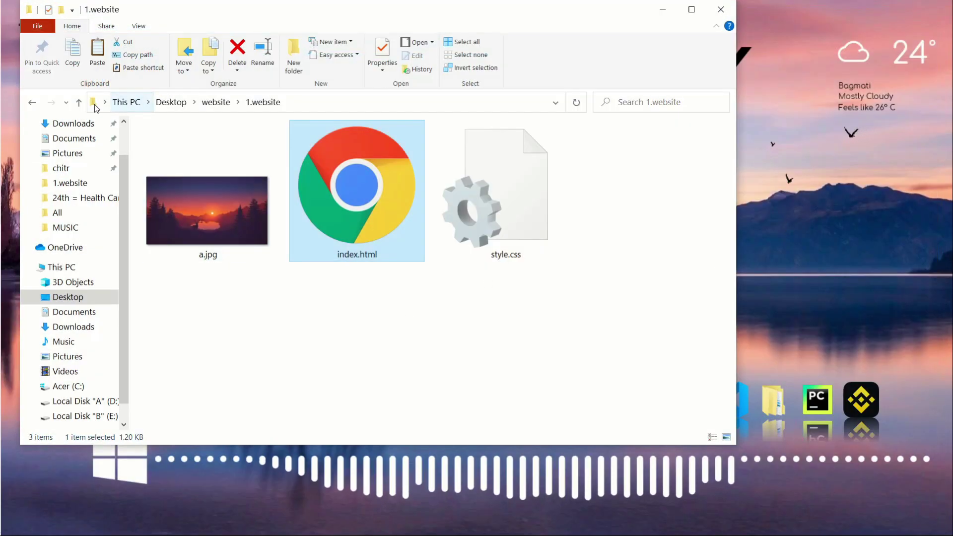
Return to the website folder and open index.html from the "2. website" folder in the browser
{"action": "left_click", "coordinate": [79, 102]}
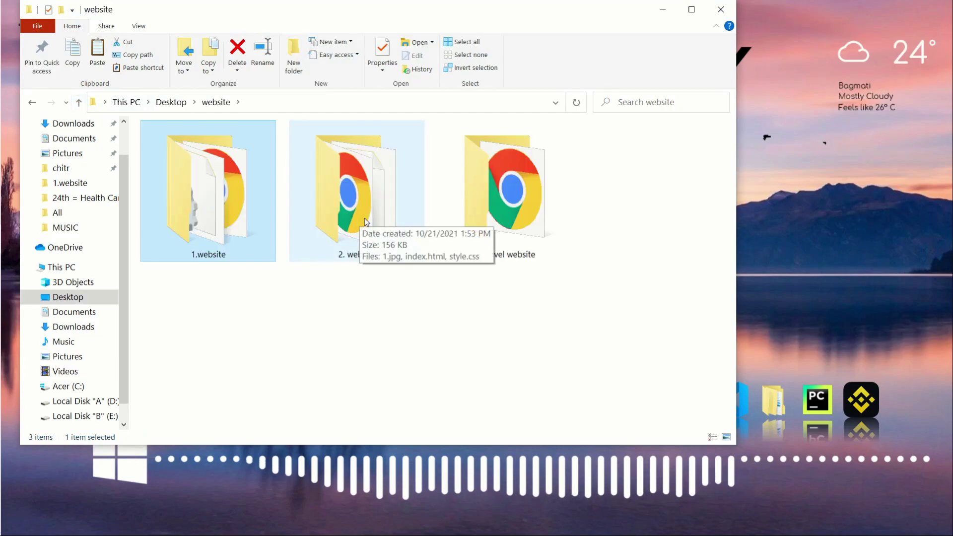
{"action": "double_click", "coordinate": [364, 219]}
{"action": "left_click", "coordinate": [342, 182]}
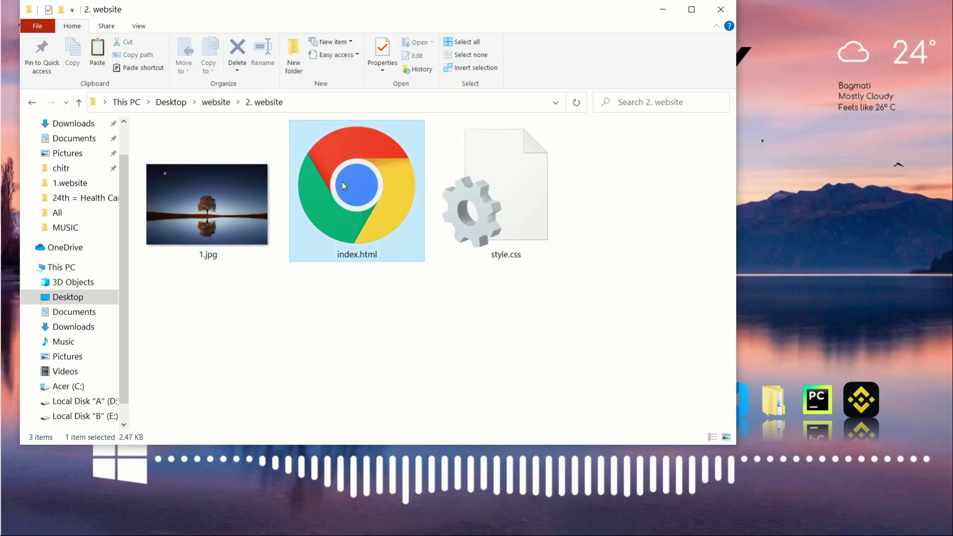
{"action": "double_click", "coordinate": [343, 184]}
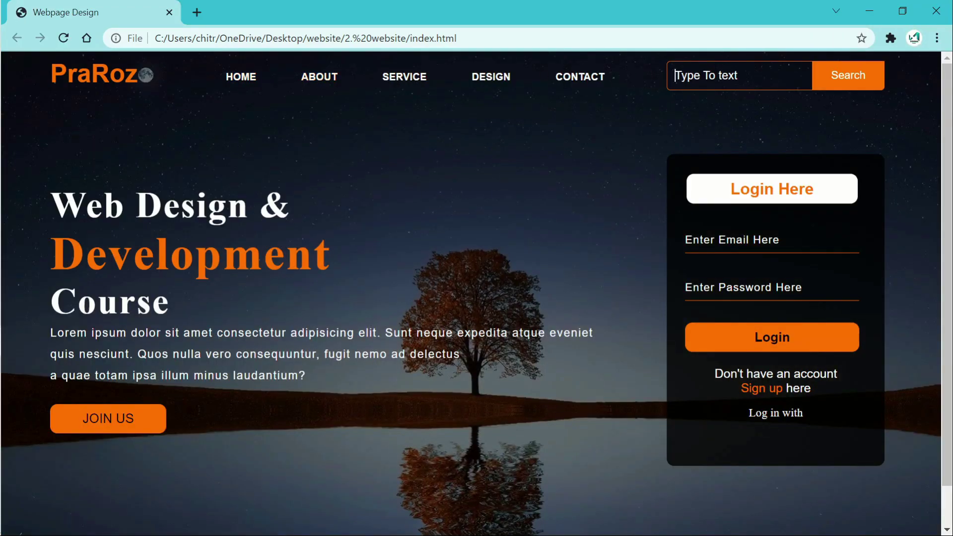
Try the web design page's search field, clear it, and close the browser and the folder window
{"action": "left_click", "coordinate": [679, 75]}
{"action": "type", "text": "a"}
{"action": "key", "text": "BackSpace"}
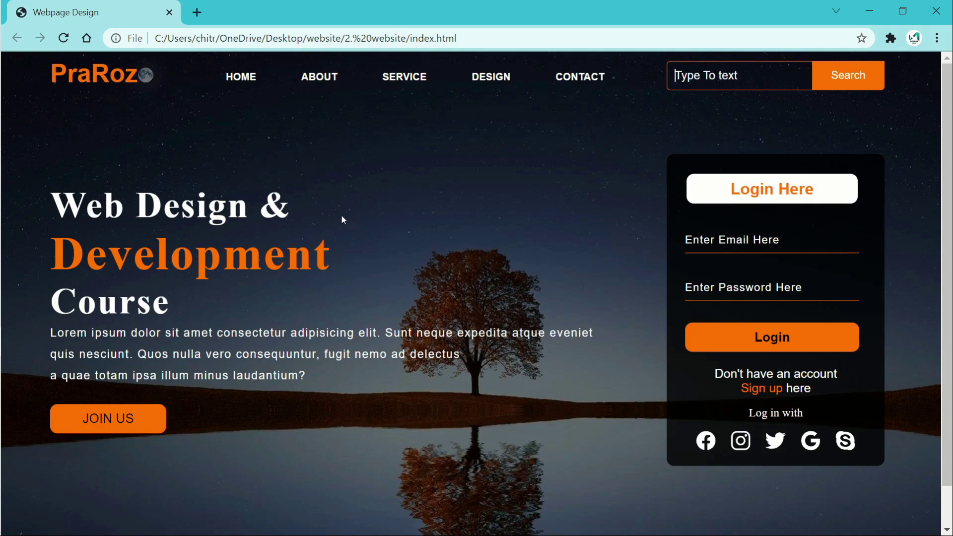
{"action": "left_click", "coordinate": [936, 11]}
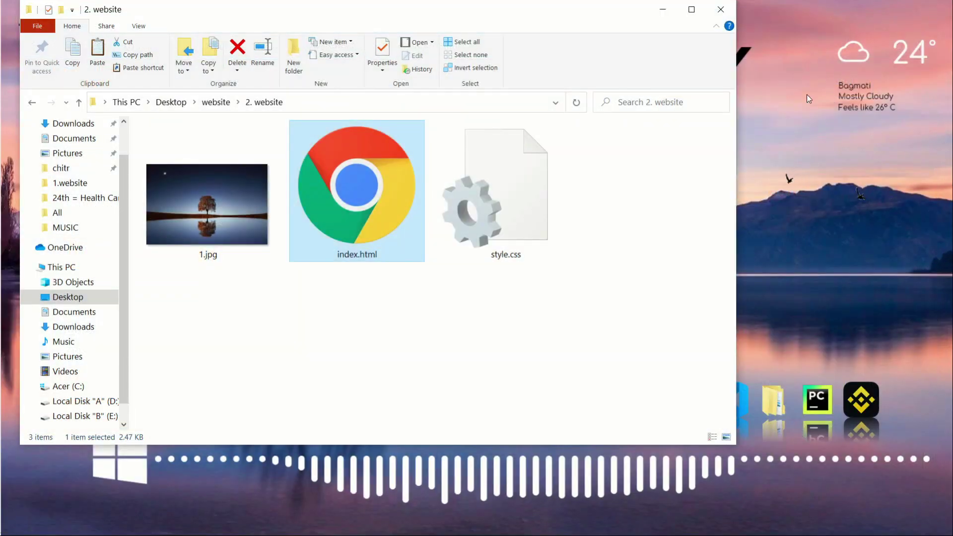
{"action": "left_click", "coordinate": [720, 9]}
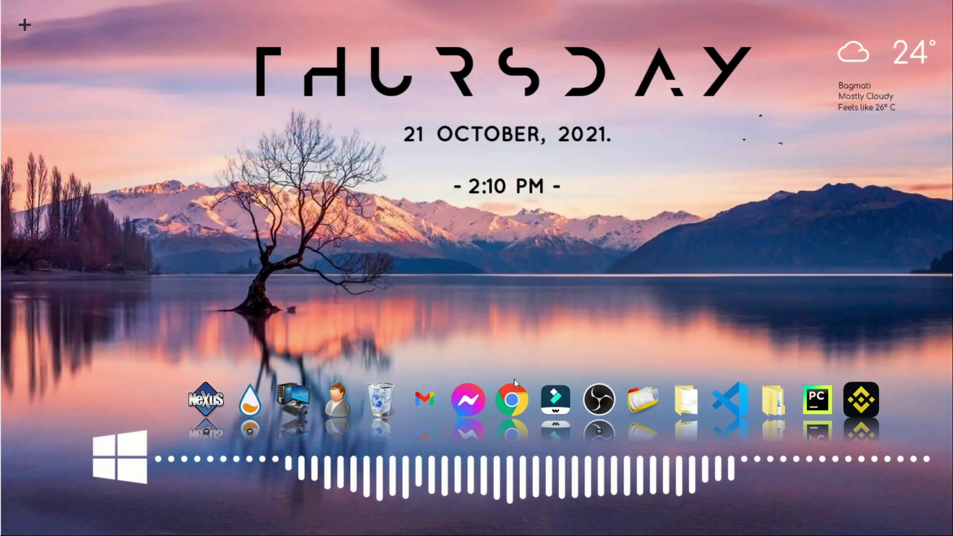
Launch Chrome and go to 000webhost.com
{"action": "left_click", "coordinate": [510, 403]}
{"action": "left_click", "coordinate": [404, 281]}
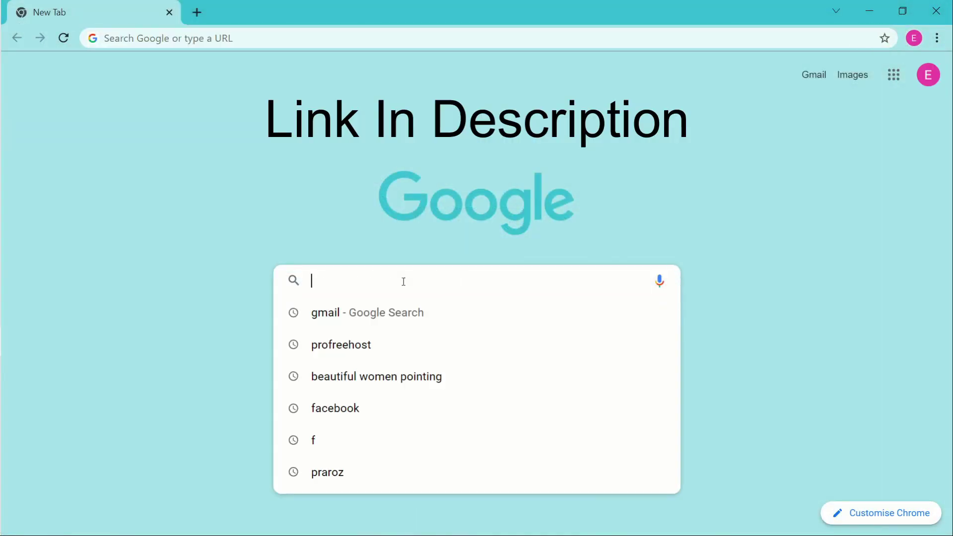
{"action": "type", "text": "000"}
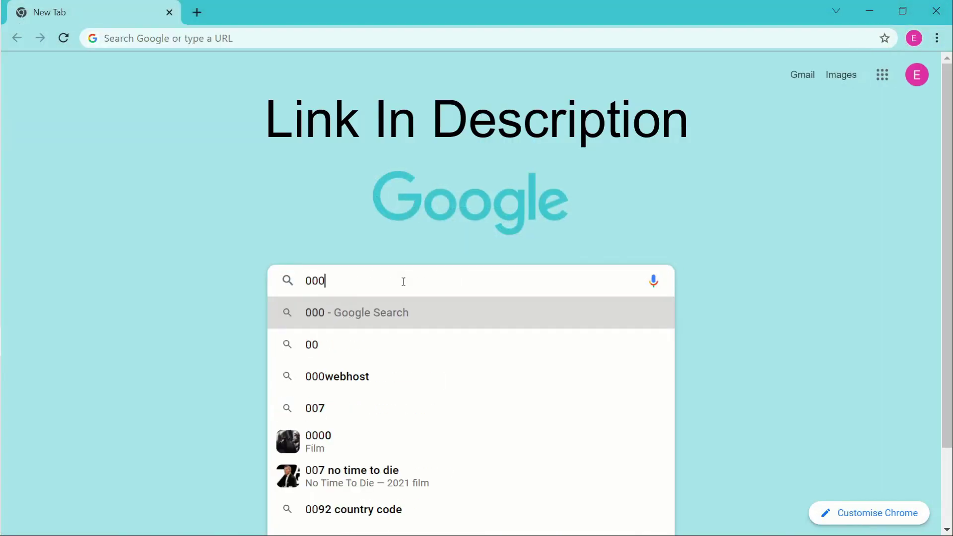
{"action": "type", "text": "we"}
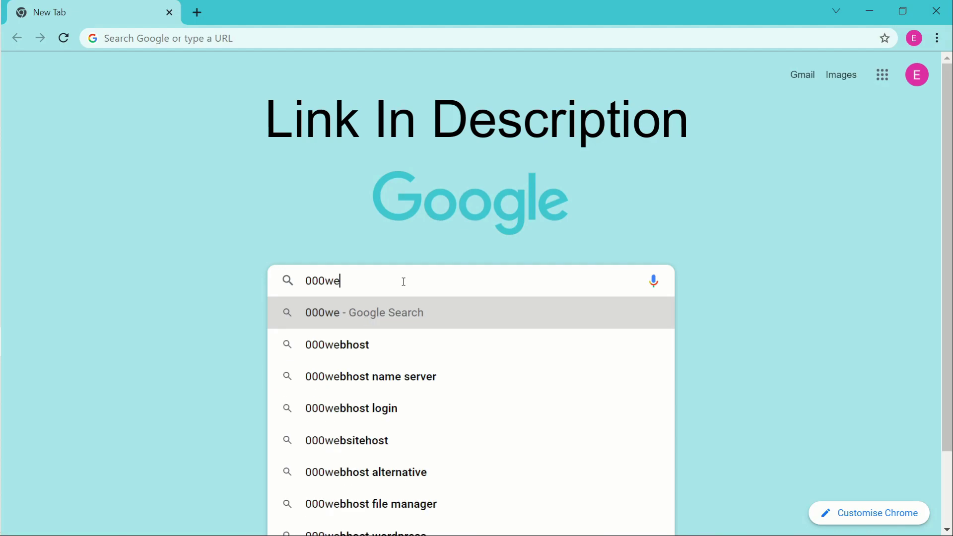
{"action": "type", "text": "bhost.com"}
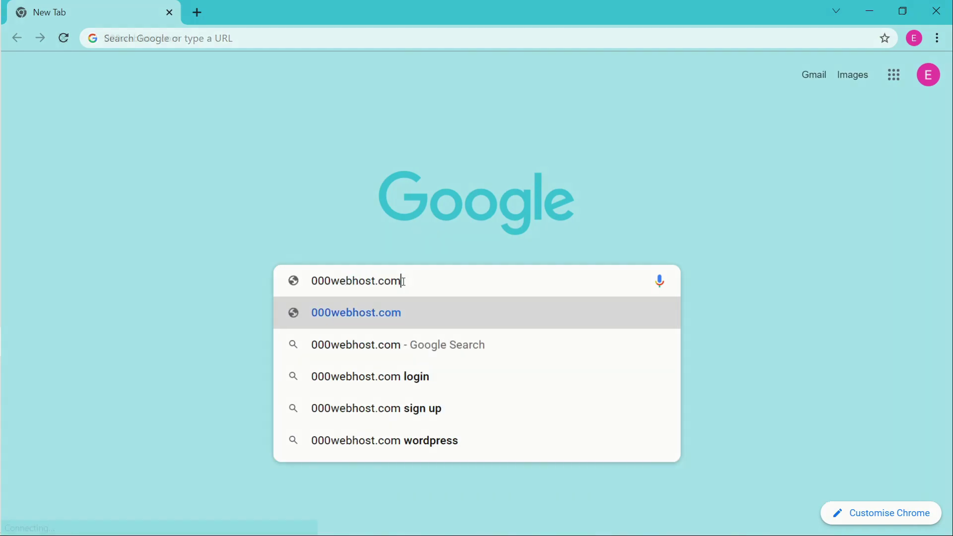
{"action": "key", "text": "Return"}
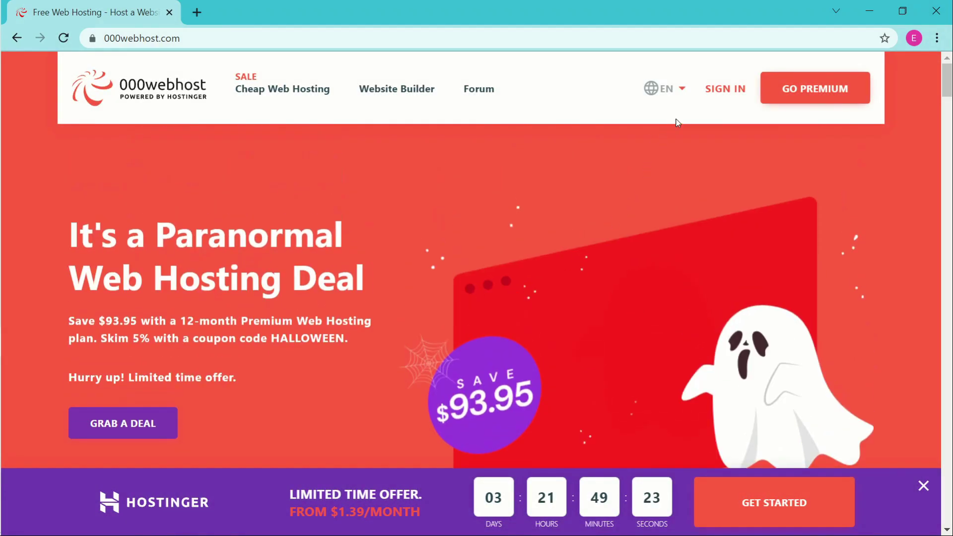
Sign in to 000webhost with the existing Google account
{"action": "left_click", "coordinate": [722, 92]}
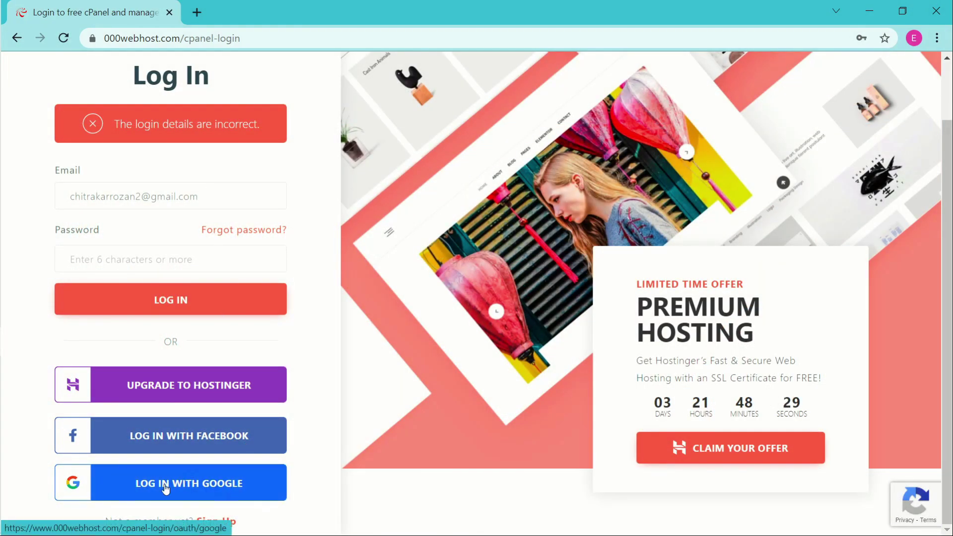
{"action": "left_click", "coordinate": [214, 482]}
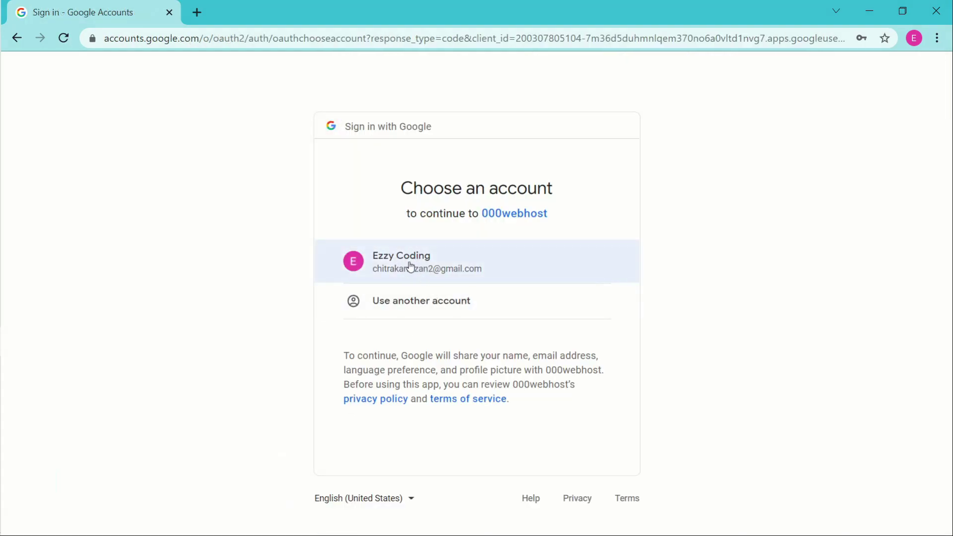
{"action": "left_click", "coordinate": [410, 267]}
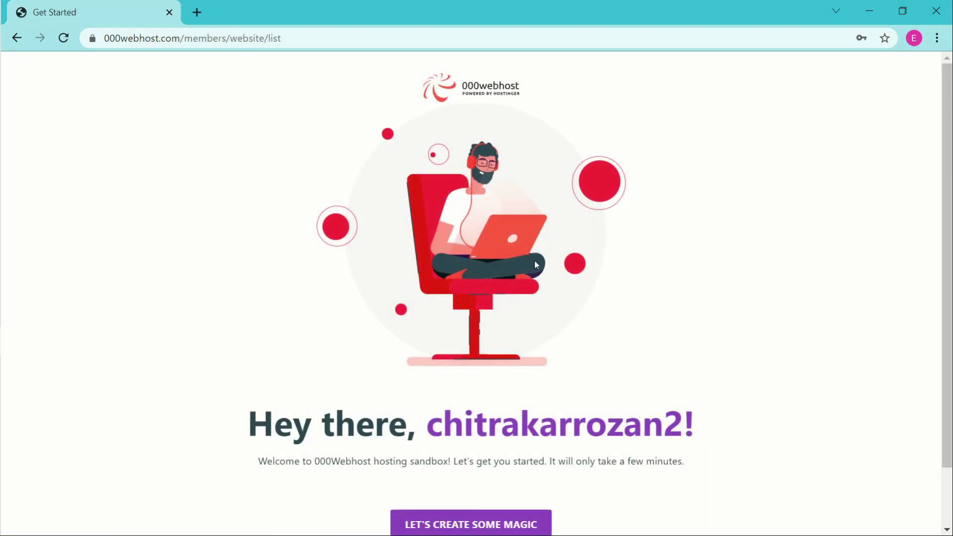
Start creating a website project from the welcome page and name it Prarozweb
{"action": "scroll", "coordinate": [597, 305], "scroll_direction": "down", "scroll_amount": 1}
{"action": "scroll", "coordinate": [597, 304], "scroll_direction": "up", "scroll_amount": 1}
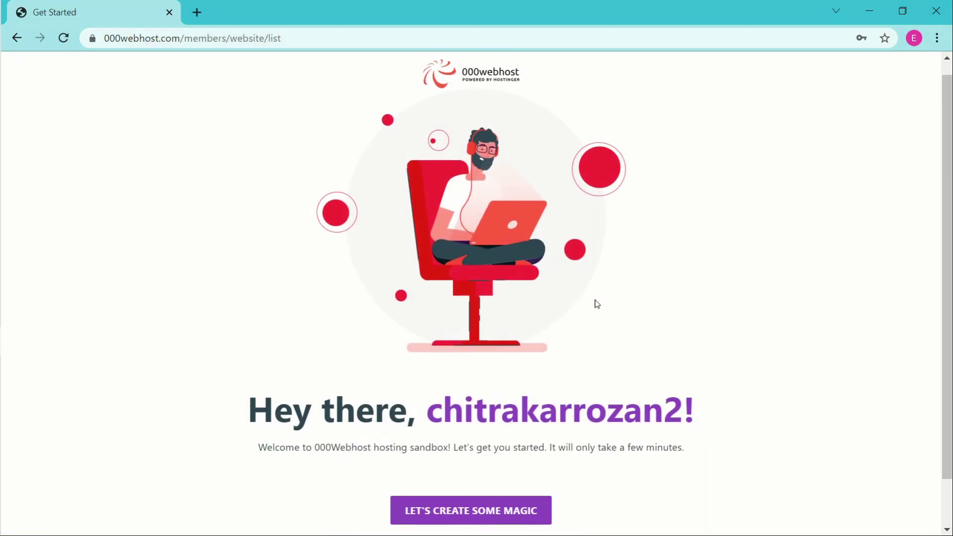
{"action": "left_click", "coordinate": [476, 518]}
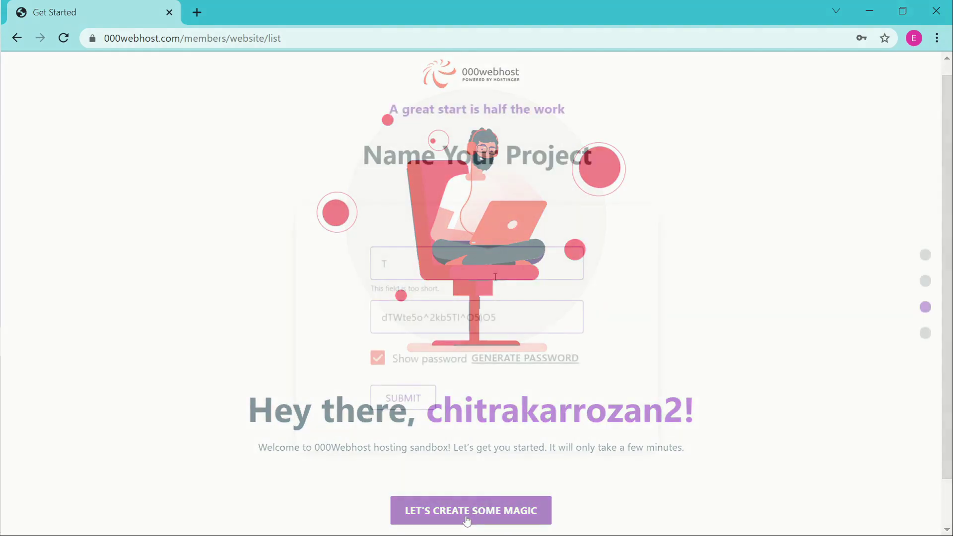
{"action": "left_click", "coordinate": [494, 273]}
{"action": "type", "text": "Pra"}
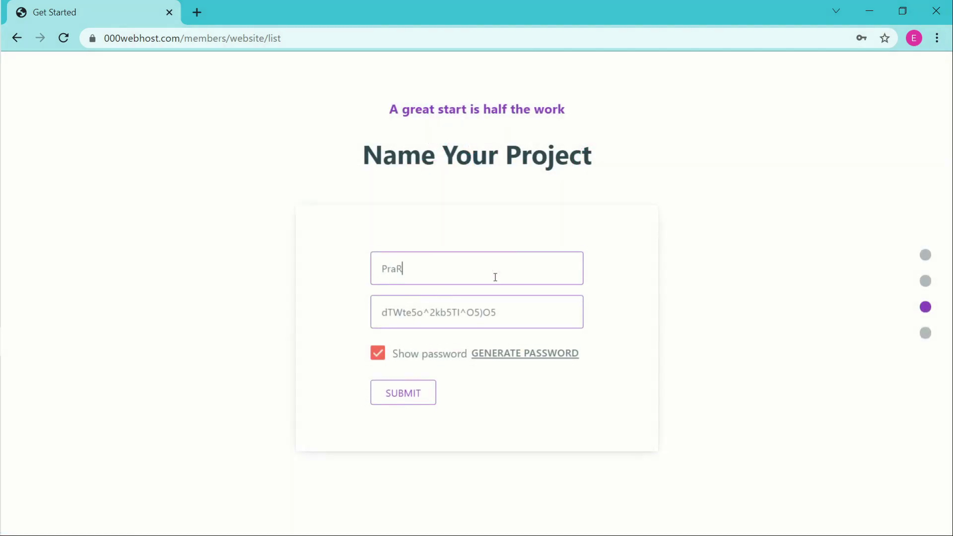
{"action": "type", "text": "rozWEB"}
{"action": "key", "text": "BackSpace"}
{"action": "key", "text": "BackSpace"}
{"action": "key", "text": "BackSpace"}
{"action": "type", "text": "web"}
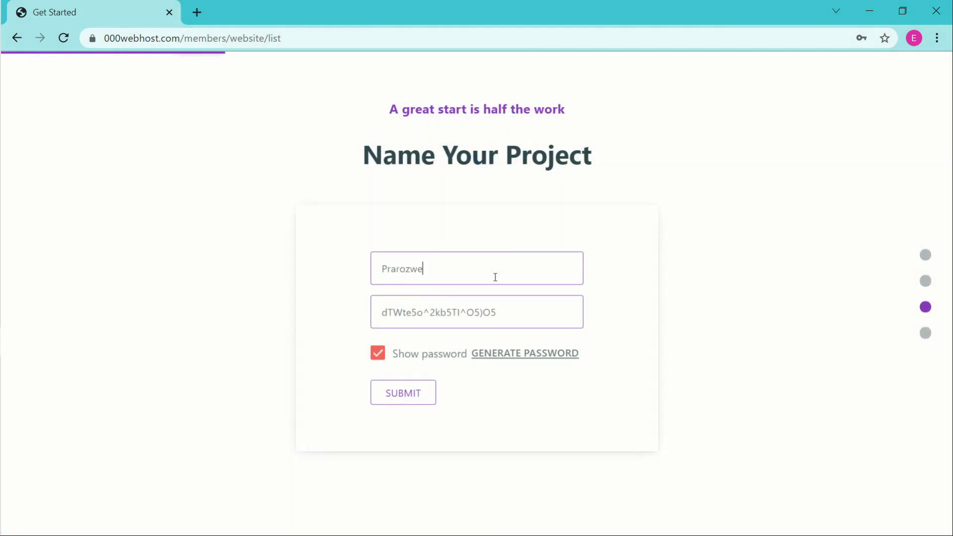
Replace the generated project password with a custom one and turn off Show password
{"action": "left_click", "coordinate": [507, 315]}
{"action": "key", "text": "ctrl+a"}
{"action": "key", "text": "BackSpace"}
{"action": "left_click", "coordinate": [378, 358]}
{"action": "left_click", "coordinate": [413, 318]}
{"action": "type", "text": "***********"}
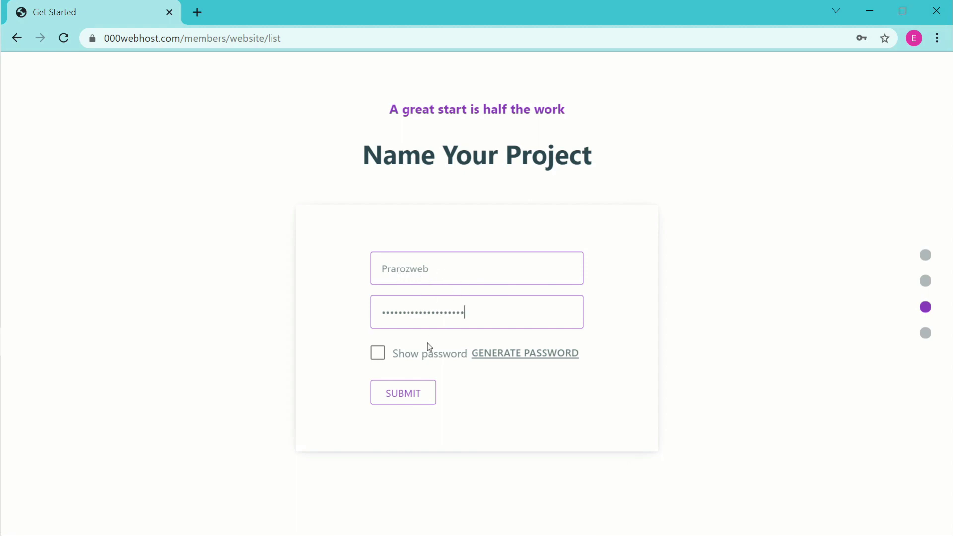
Submit the project name and password, and choose to upload an existing site
{"action": "left_click", "coordinate": [405, 394]}
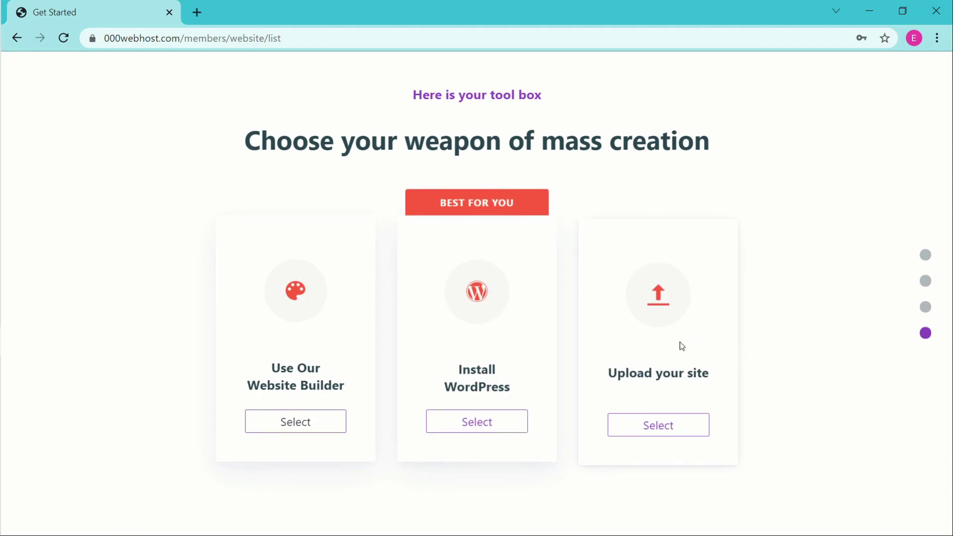
{"action": "left_click", "coordinate": [662, 435]}
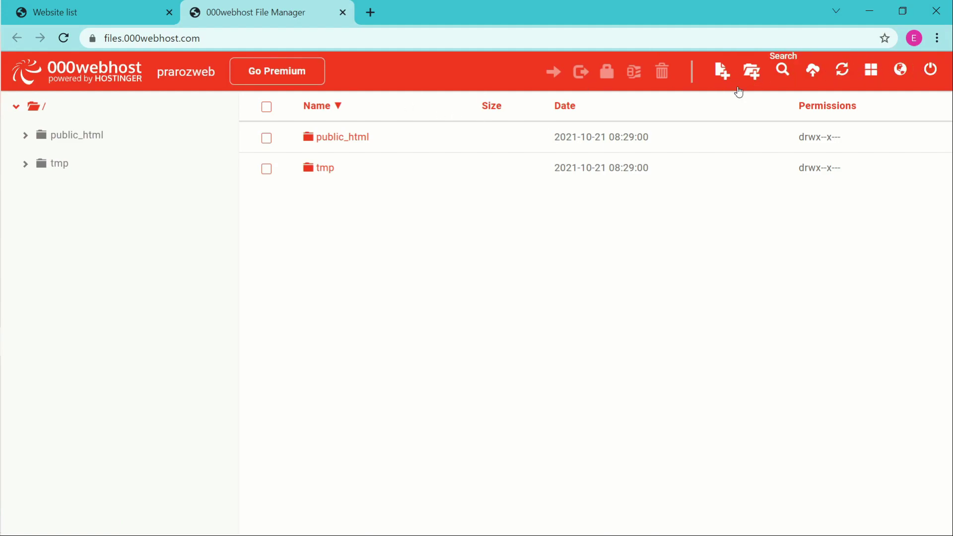
Open the live prarozweb.000webhostapp.com site from the website list and look over its default page
{"action": "left_click", "coordinate": [146, 18]}
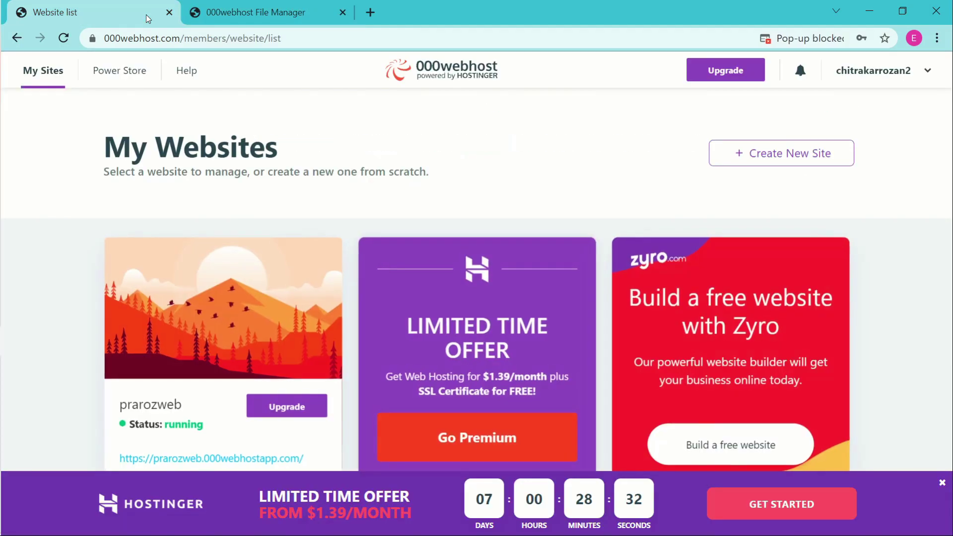
{"action": "mouse_move", "coordinate": [247, 359]}
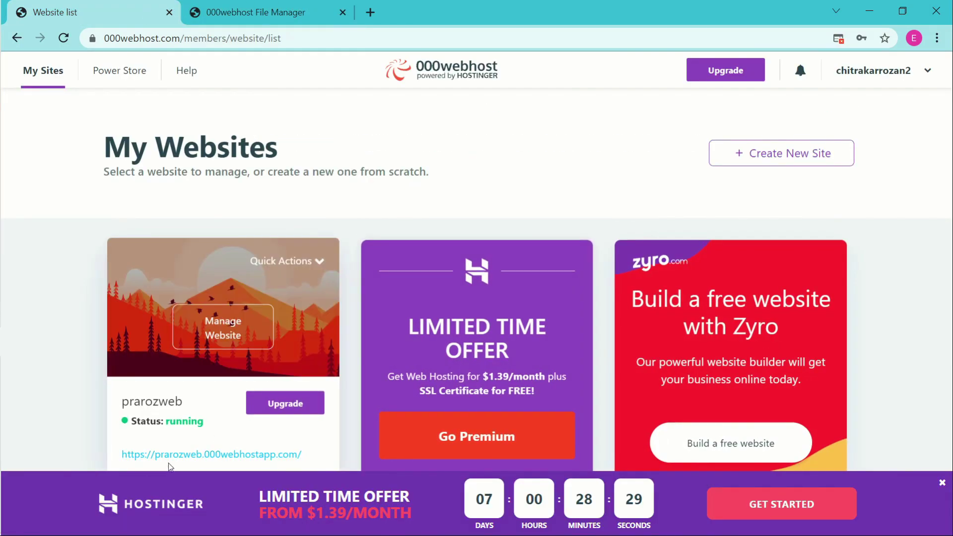
{"action": "left_click", "coordinate": [214, 466]}
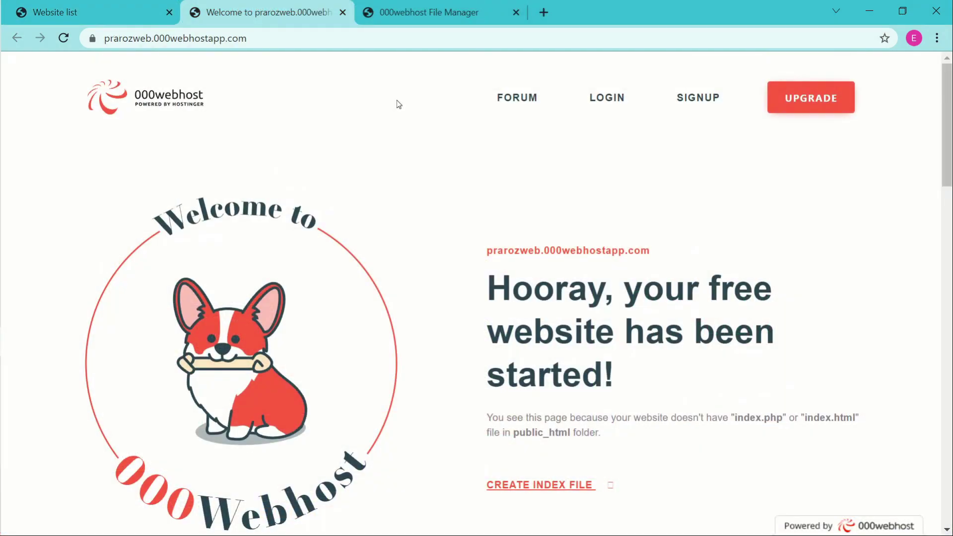
{"action": "scroll", "coordinate": [442, 281], "scroll_direction": "down", "scroll_amount": 10}
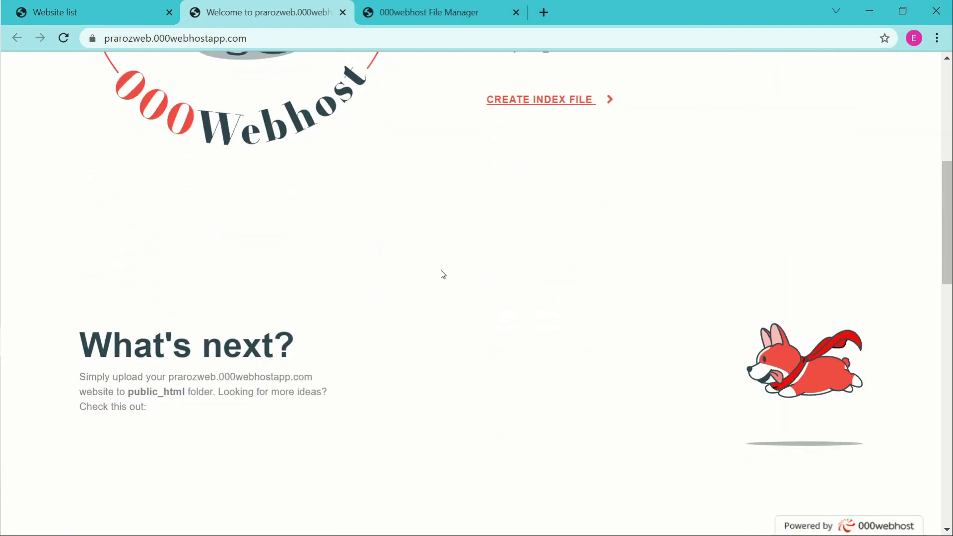
{"action": "scroll", "coordinate": [441, 272], "scroll_direction": "down", "scroll_amount": 10}
{"action": "scroll", "coordinate": [441, 271], "scroll_direction": "up", "scroll_amount": 6}
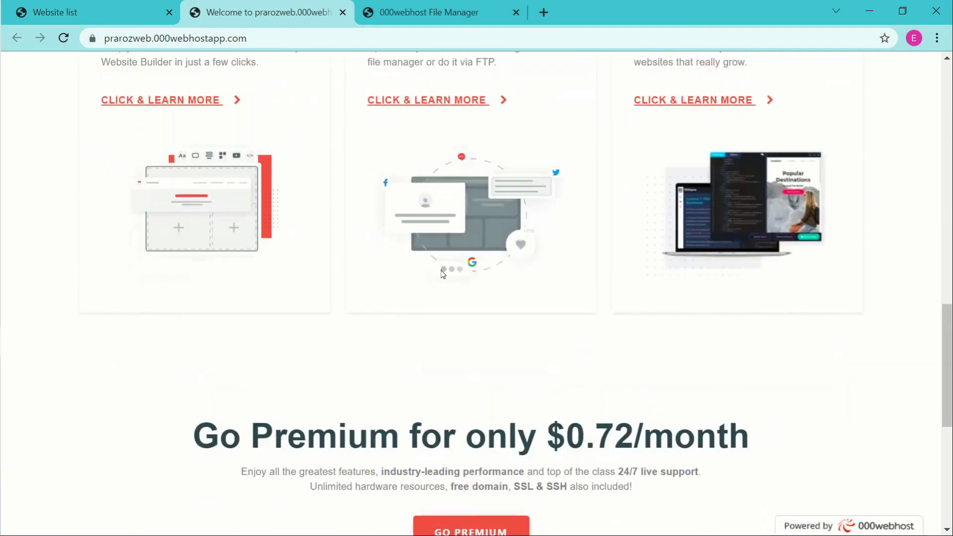
{"action": "scroll", "coordinate": [442, 274], "scroll_direction": "up", "scroll_amount": 10}
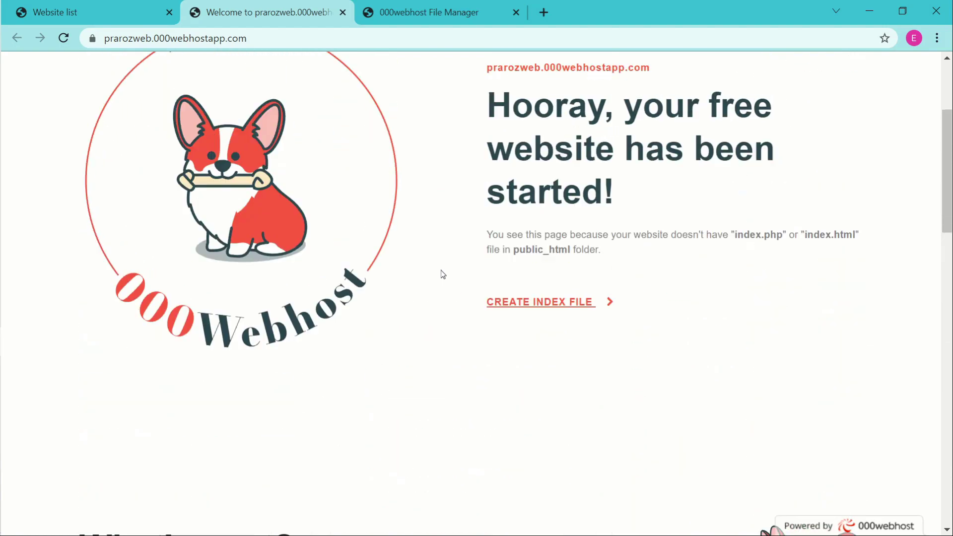
{"action": "scroll", "coordinate": [441, 270], "scroll_direction": "up", "scroll_amount": 2}
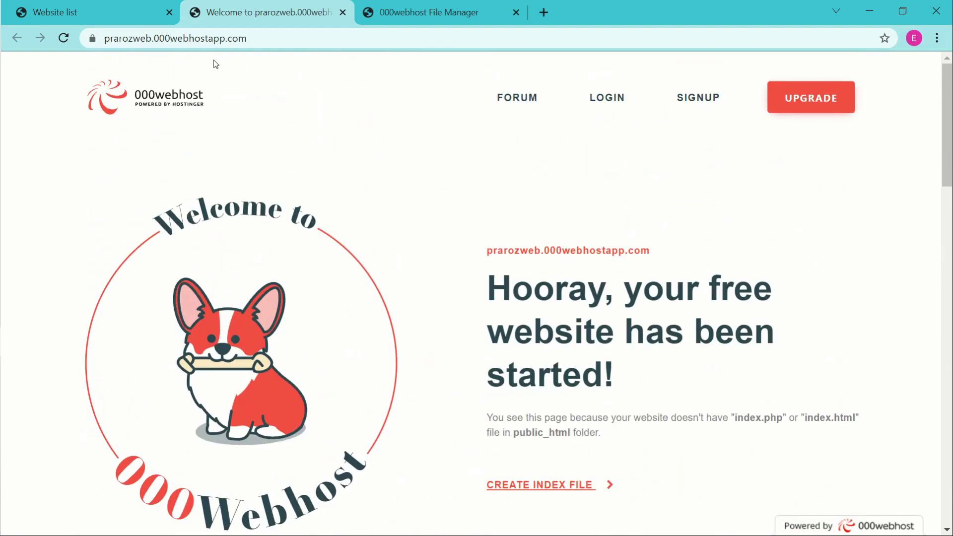
Return to the File Manager and open the public_html folder to view its contents
{"action": "left_click", "coordinate": [393, 11]}
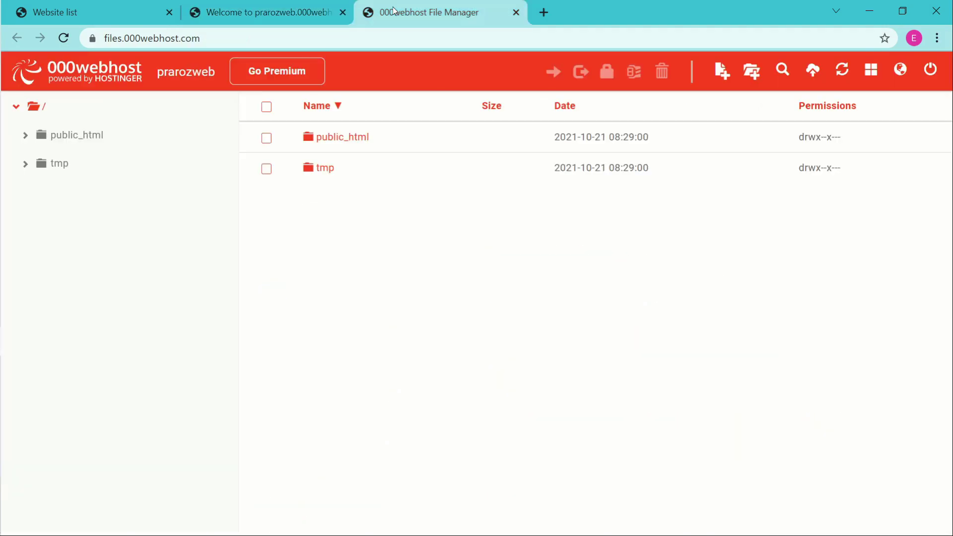
{"action": "left_click", "coordinate": [300, 142]}
{"action": "double_click", "coordinate": [299, 139]}
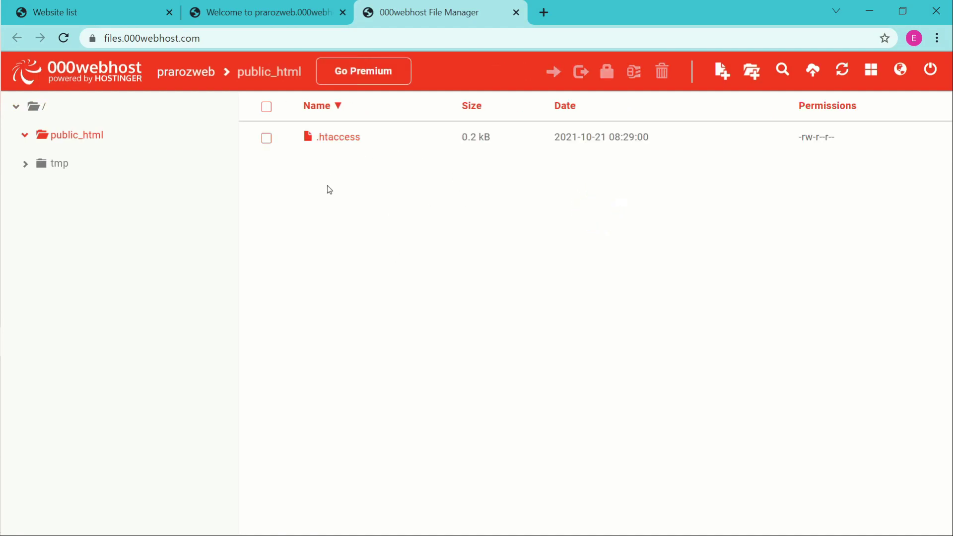
Upload 1.jpg, index.html and style.css from the desktop's website > 2. website folder into the root directory
{"action": "left_click", "coordinate": [36, 107]}
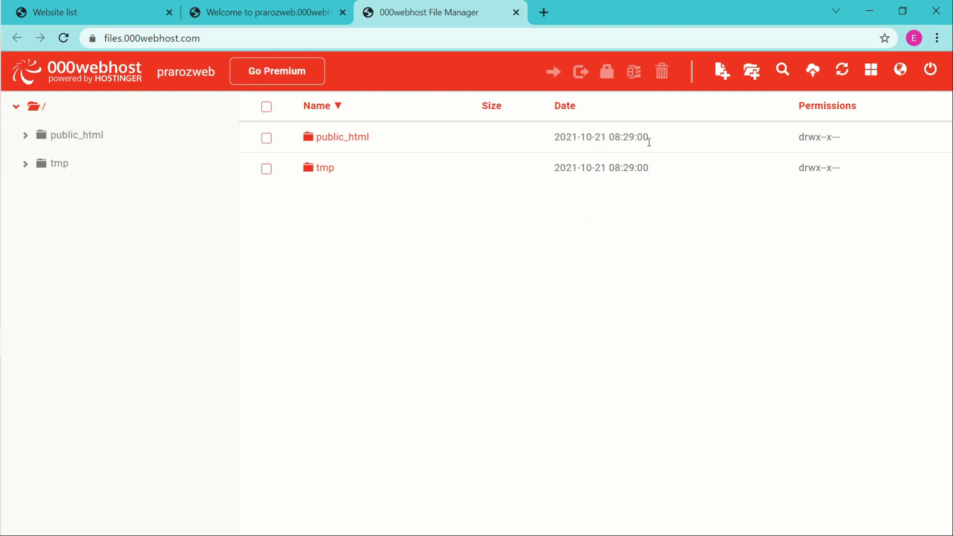
{"action": "scroll", "coordinate": [812, 79], "scroll_direction": "up", "scroll_amount": 10}
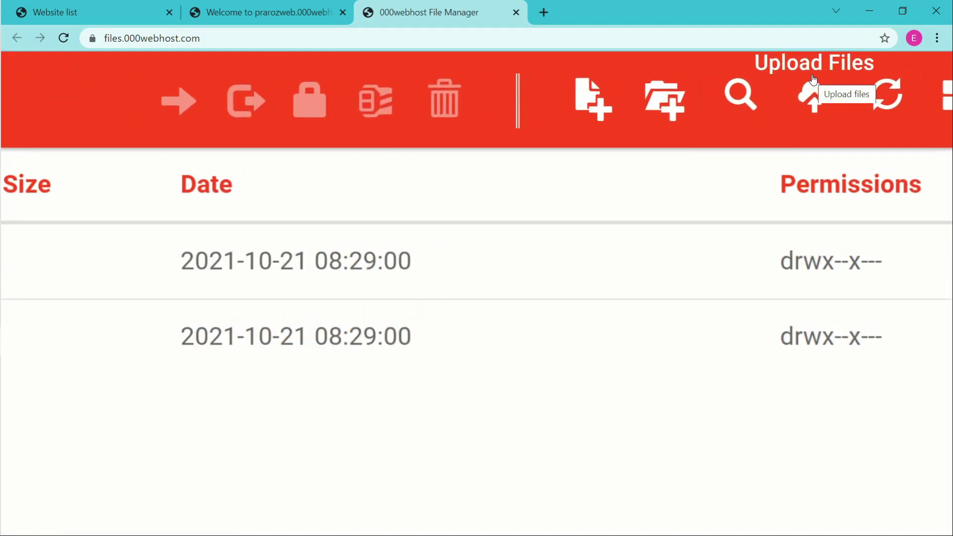
{"action": "scroll", "coordinate": [685, 133], "scroll_direction": "right", "scroll_amount": 1}
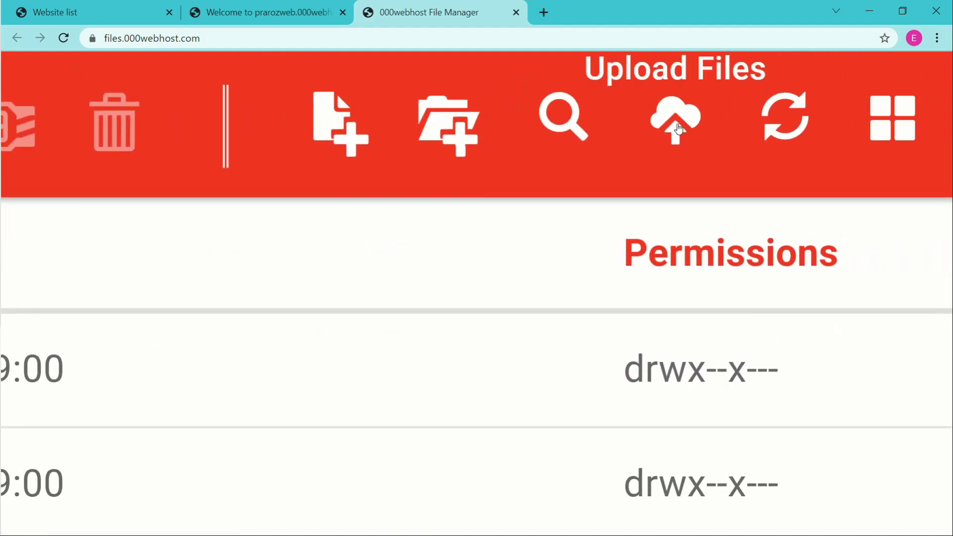
{"action": "left_click", "coordinate": [675, 133]}
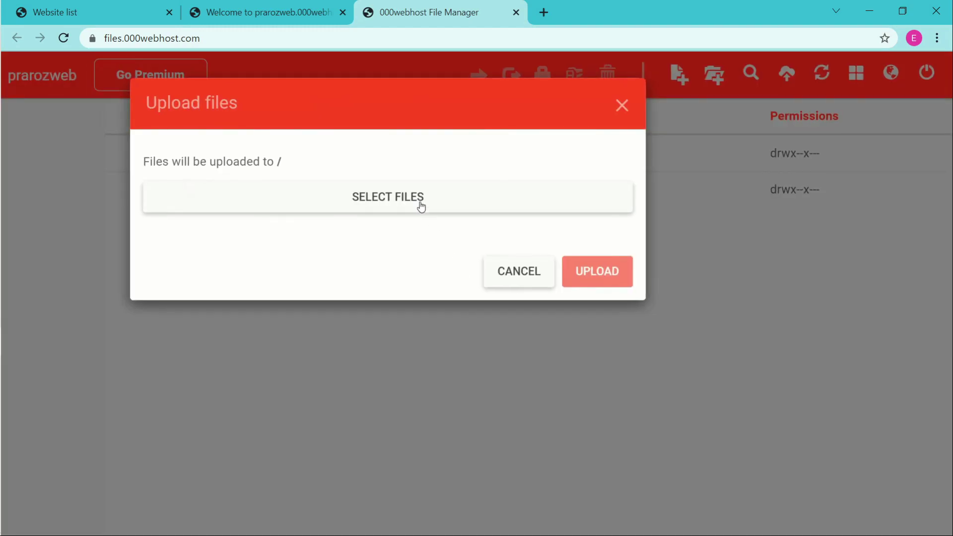
{"action": "left_click", "coordinate": [396, 195]}
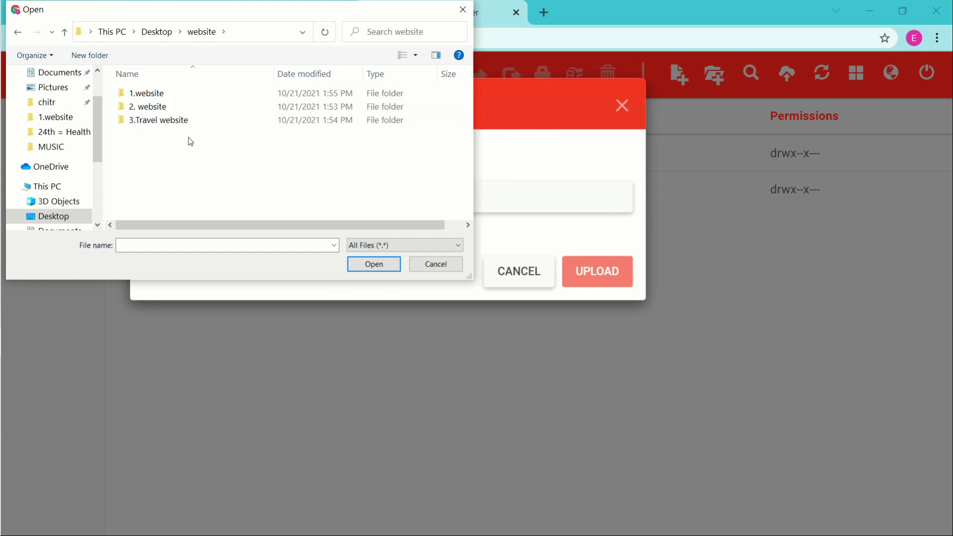
{"action": "left_click", "coordinate": [166, 107]}
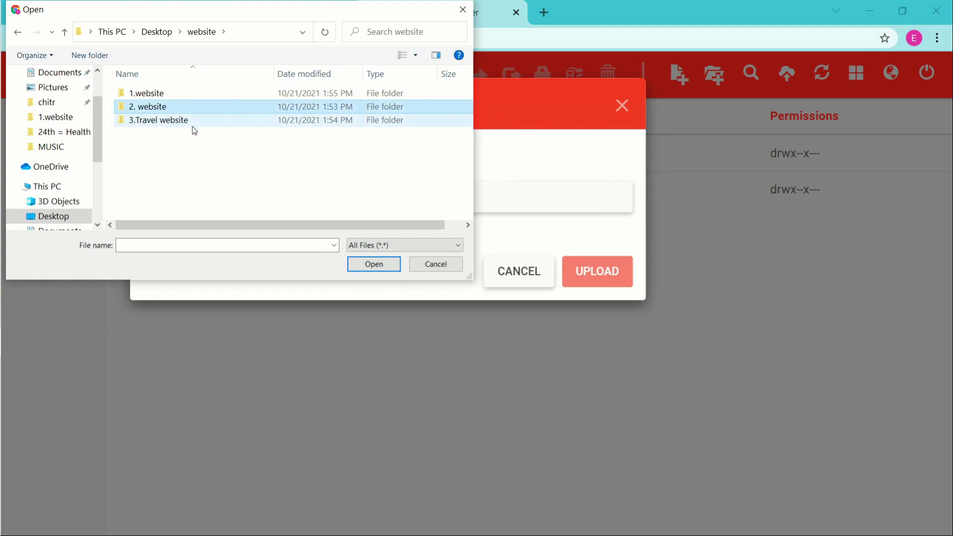
{"action": "left_click", "coordinate": [381, 267]}
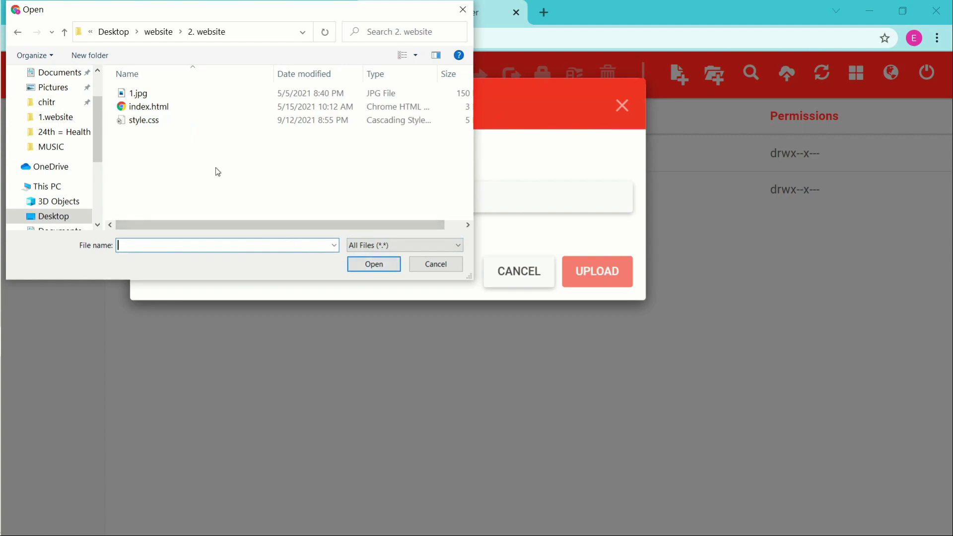
{"action": "left_click_drag", "start_coordinate": [189, 129], "coordinate": [183, 89]}
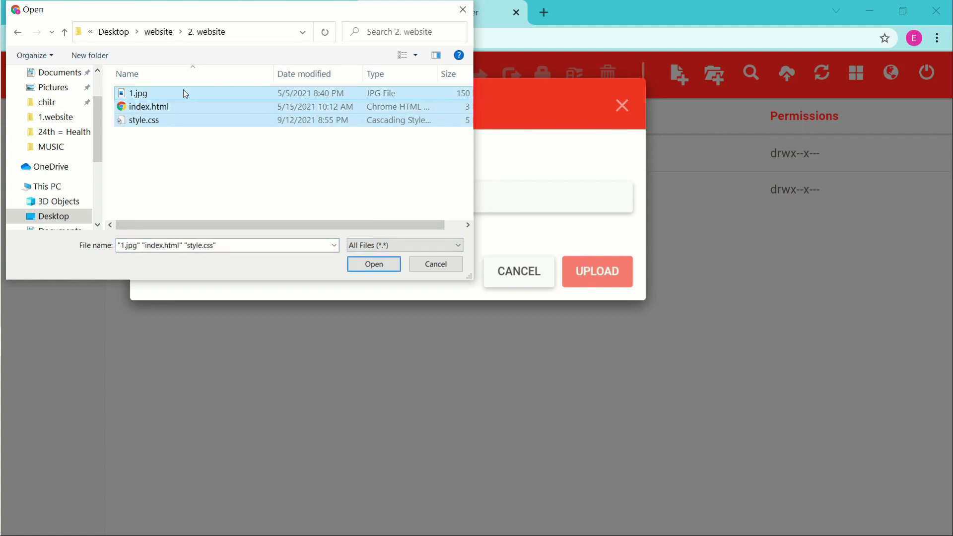
{"action": "left_click", "coordinate": [368, 258]}
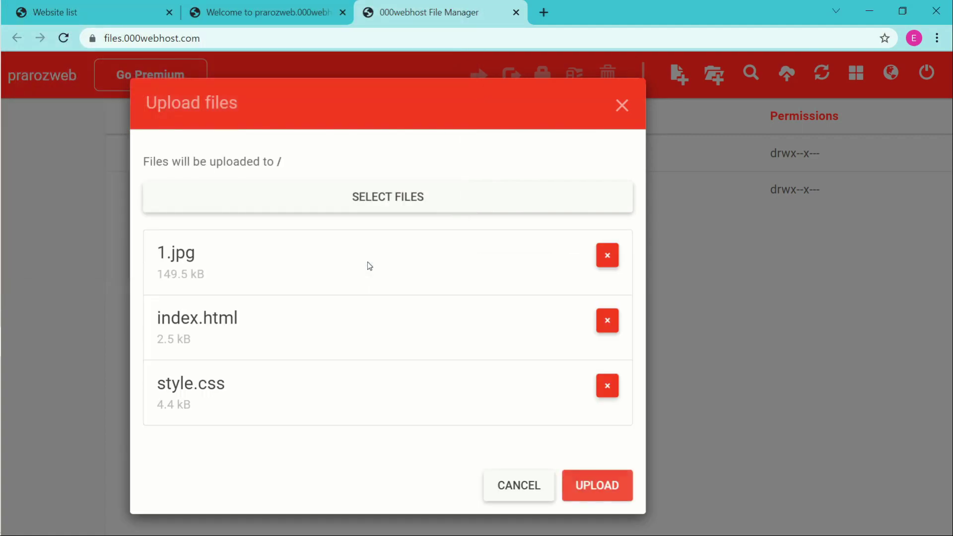
{"action": "left_click", "coordinate": [602, 485]}
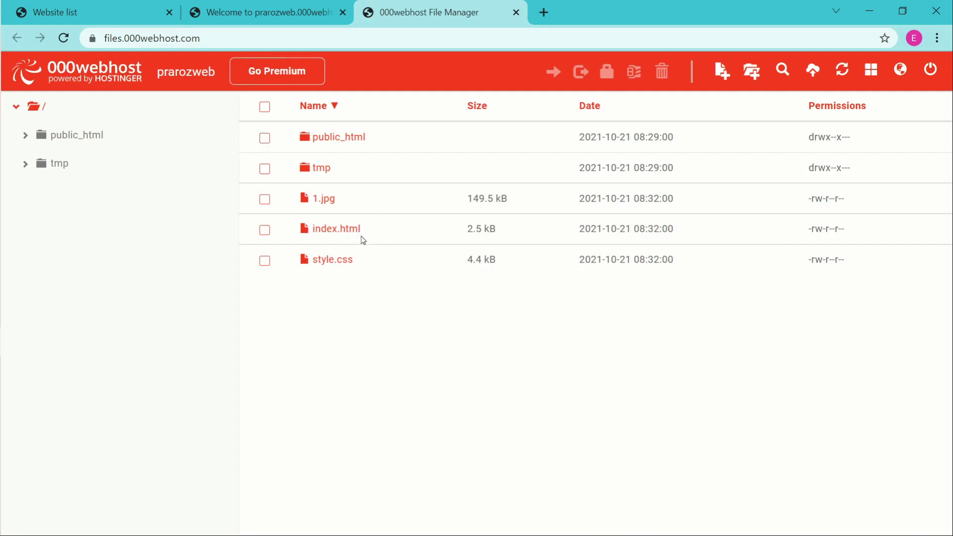
Move 1.jpg, index.html and style.css from the root directory into /public_html
{"action": "left_click", "coordinate": [264, 200]}
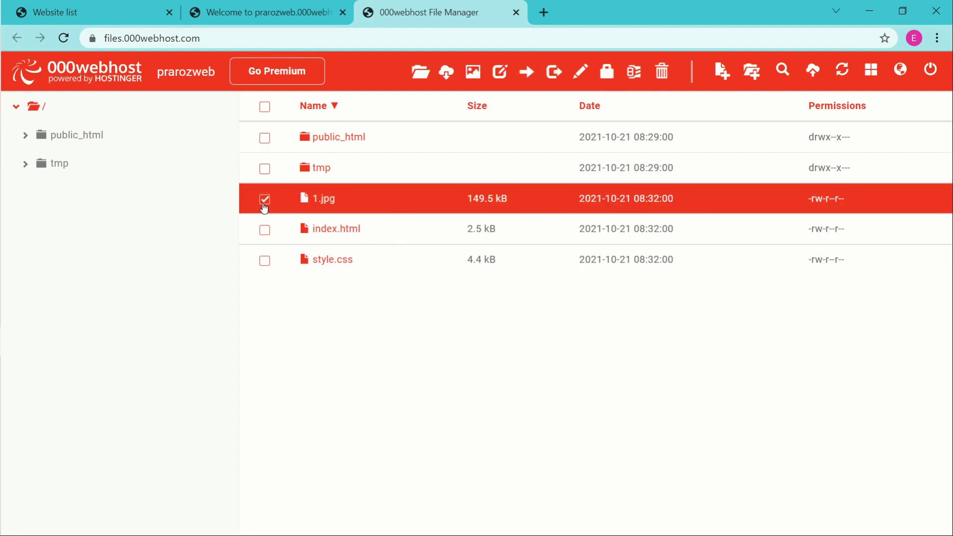
{"action": "left_click", "coordinate": [264, 231]}
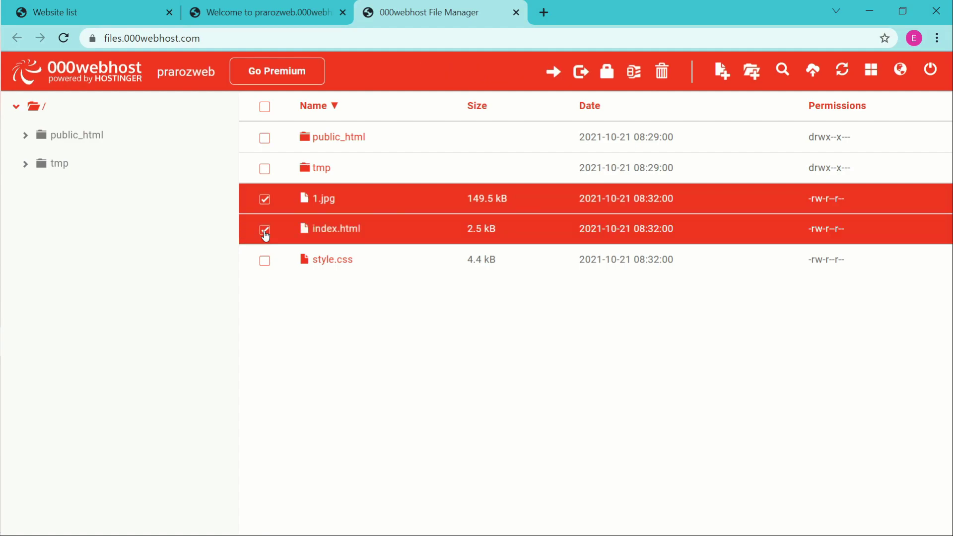
{"action": "left_click", "coordinate": [265, 260]}
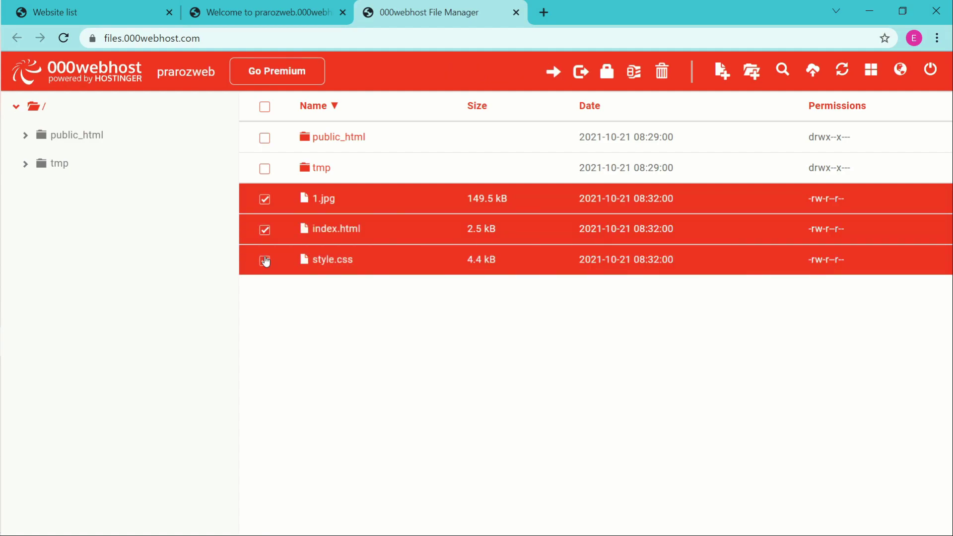
{"action": "scroll", "coordinate": [555, 70], "scroll_direction": "up", "scroll_amount": 5}
{"action": "left_click", "coordinate": [560, 77]}
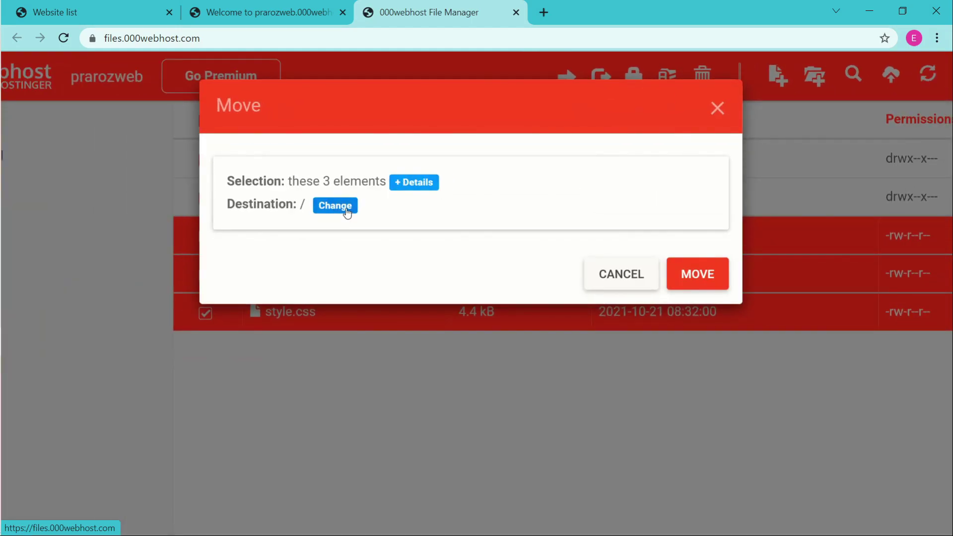
{"action": "left_click", "coordinate": [347, 207]}
{"action": "scroll", "coordinate": [349, 212], "scroll_direction": "down", "scroll_amount": 5}
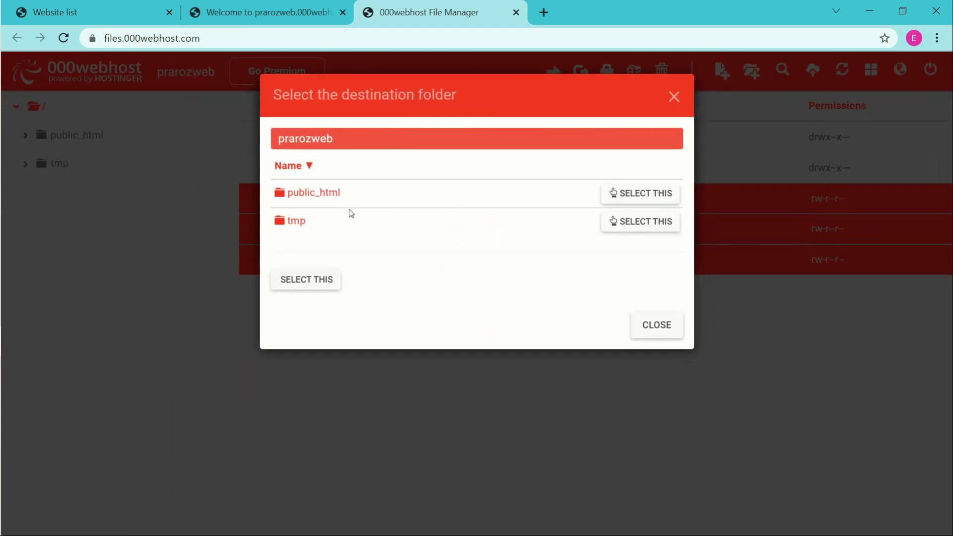
{"action": "left_click", "coordinate": [627, 195]}
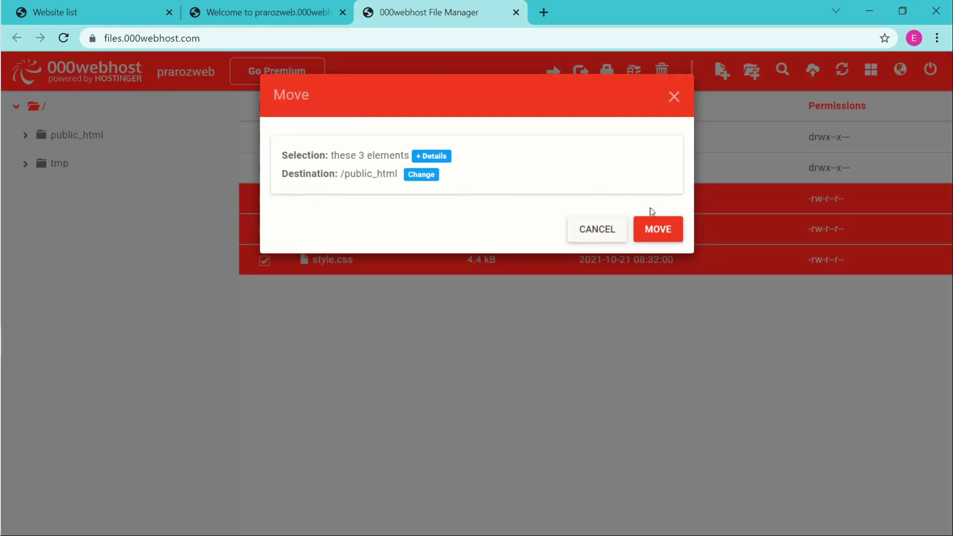
{"action": "left_click", "coordinate": [661, 231]}
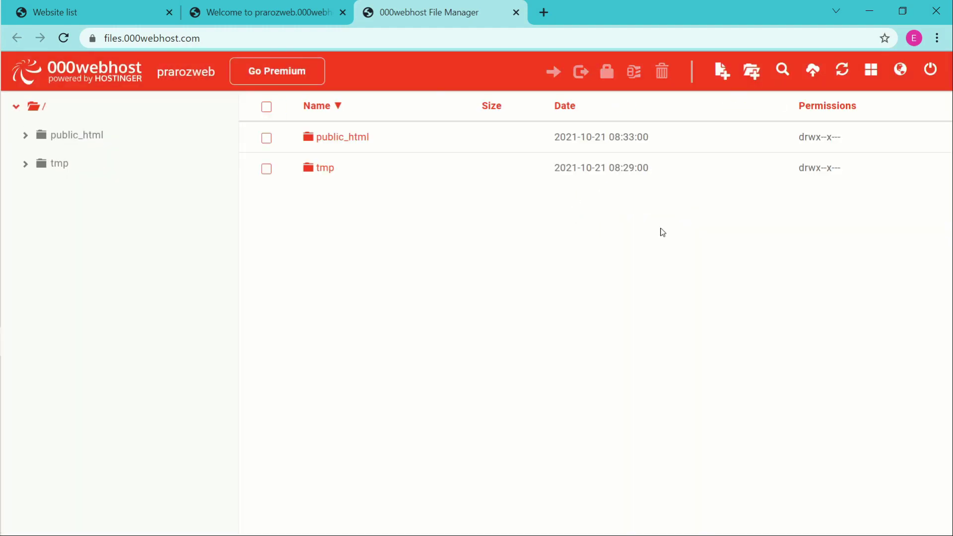
Delete the .htaccess file from the public_html folder
{"action": "left_click", "coordinate": [342, 138]}
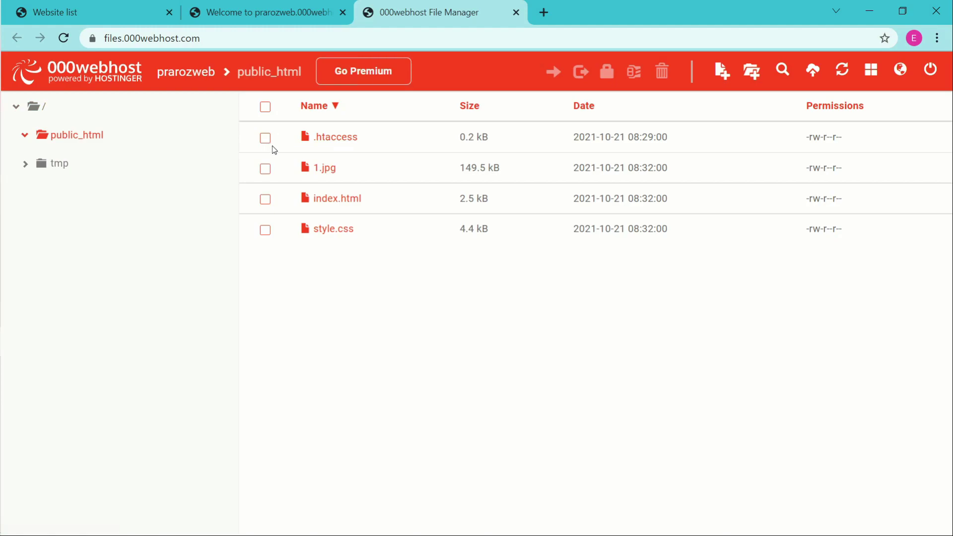
{"action": "left_click", "coordinate": [265, 142]}
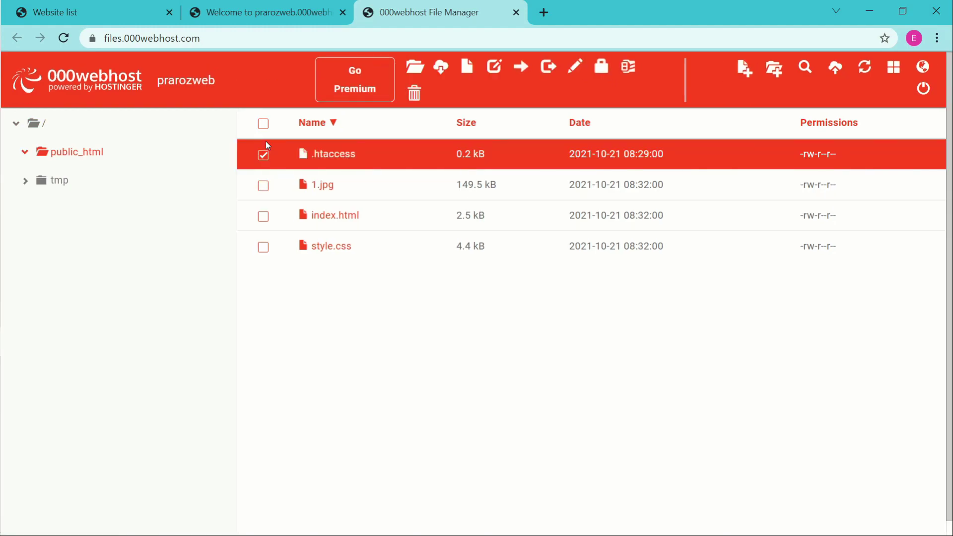
{"action": "scroll", "coordinate": [419, 102], "scroll_direction": "up", "scroll_amount": 3}
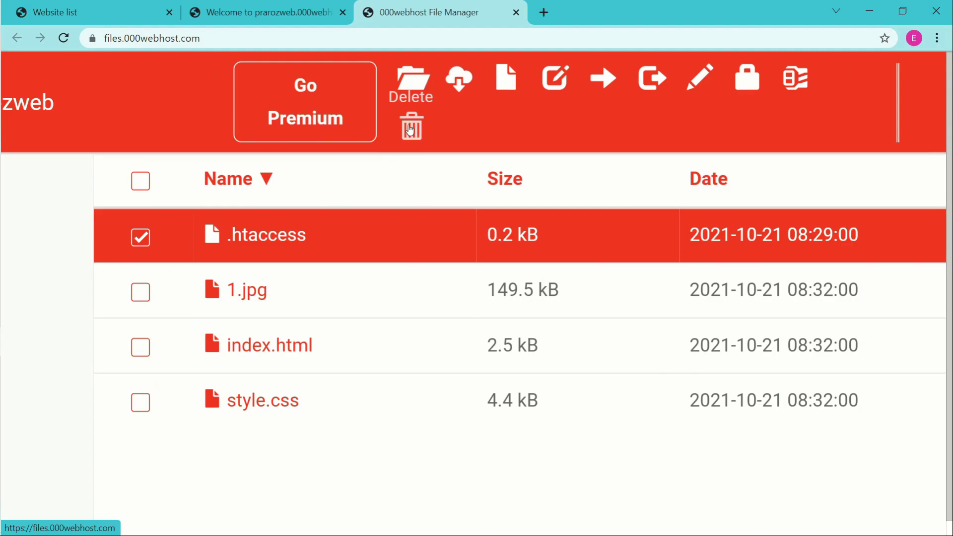
{"action": "left_click", "coordinate": [413, 129]}
{"action": "left_click", "coordinate": [839, 284]}
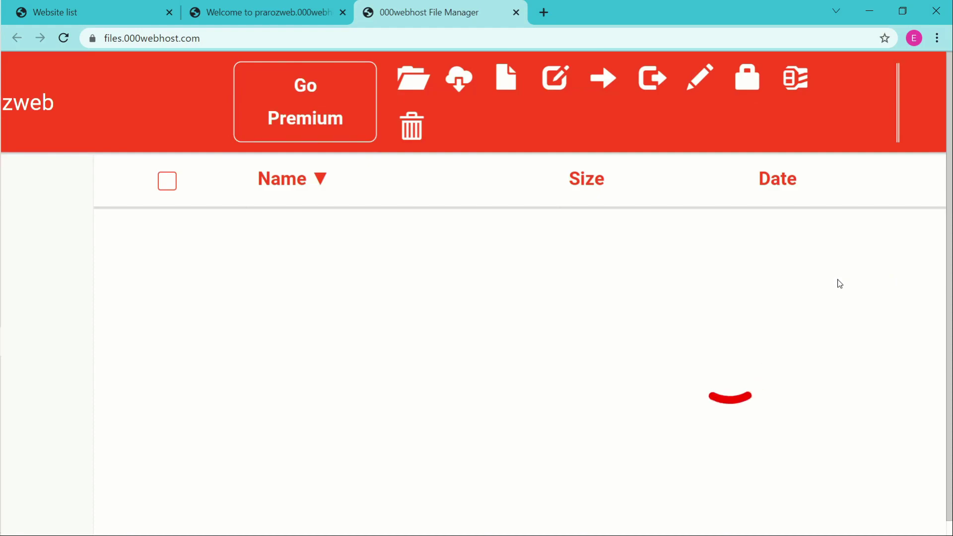
{"action": "scroll", "coordinate": [839, 284], "scroll_direction": "down", "scroll_amount": 3}
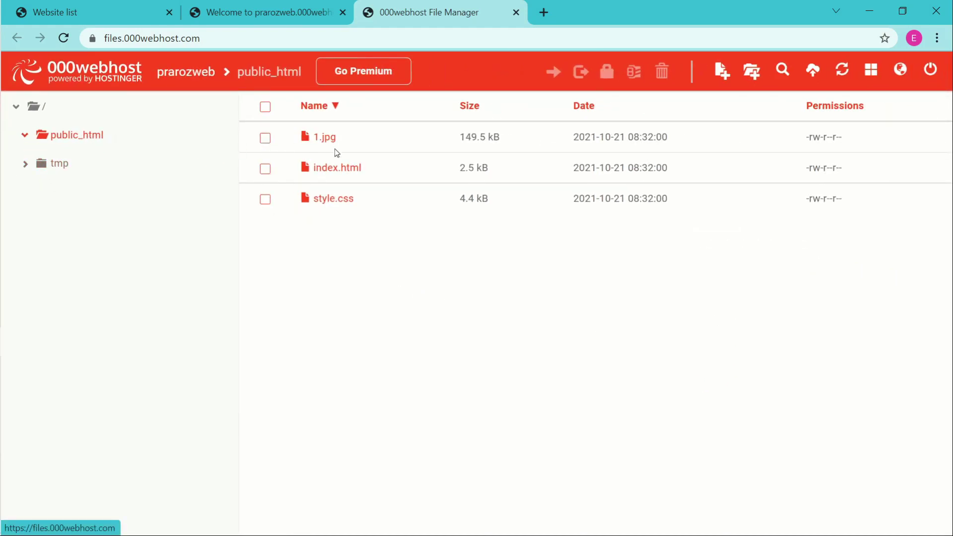
Go back to the root directory and reopen public_html to check the uploaded site files
{"action": "left_click", "coordinate": [43, 107]}
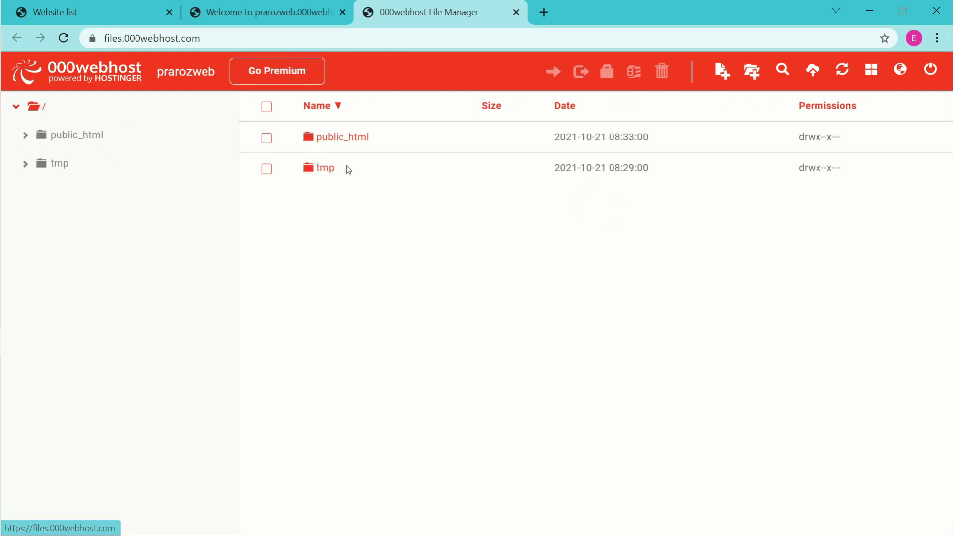
{"action": "left_click", "coordinate": [362, 141]}
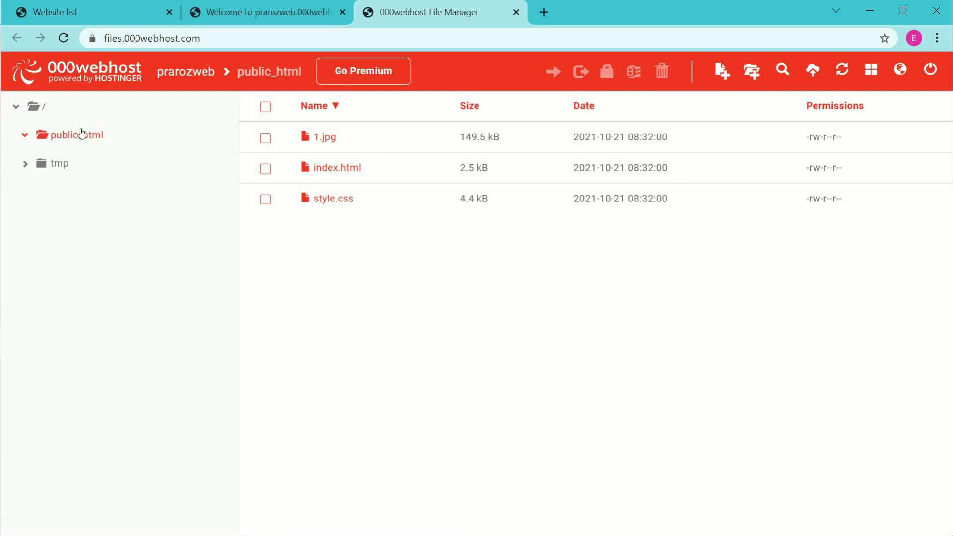
Return to the root directory and reload the prarozweb.000webhostapp.com page to check the uploaded site
{"action": "left_click", "coordinate": [50, 118]}
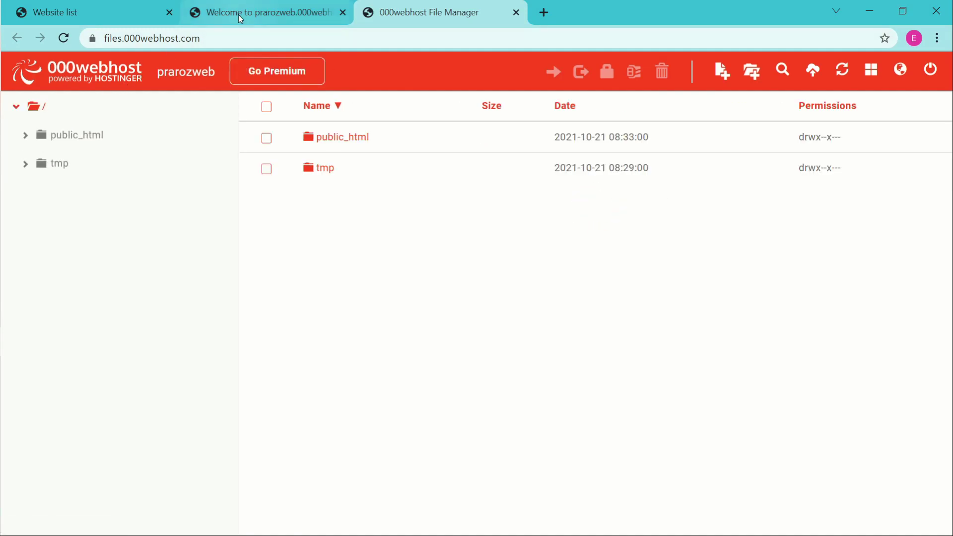
{"action": "left_click", "coordinate": [239, 14]}
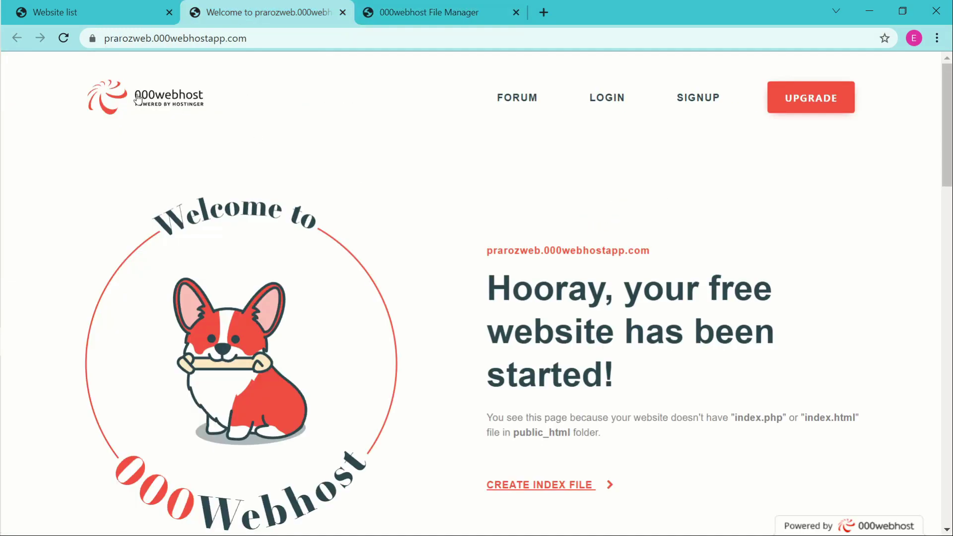
{"action": "left_click", "coordinate": [64, 40]}
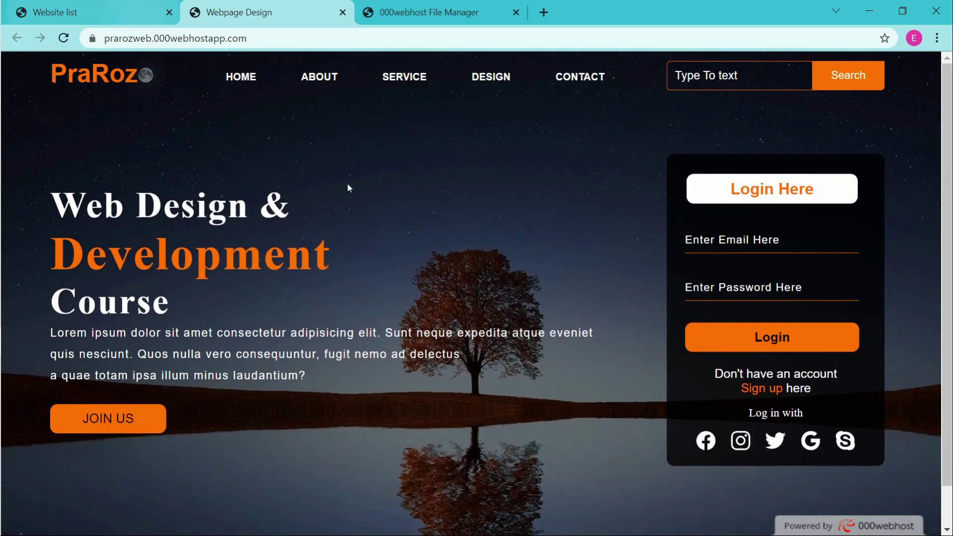
Open the live site from the prarozweb entry in the website list, close the duplicate page, and inspect its web address
{"action": "left_click", "coordinate": [110, 8]}
{"action": "mouse_move", "coordinate": [214, 471]}
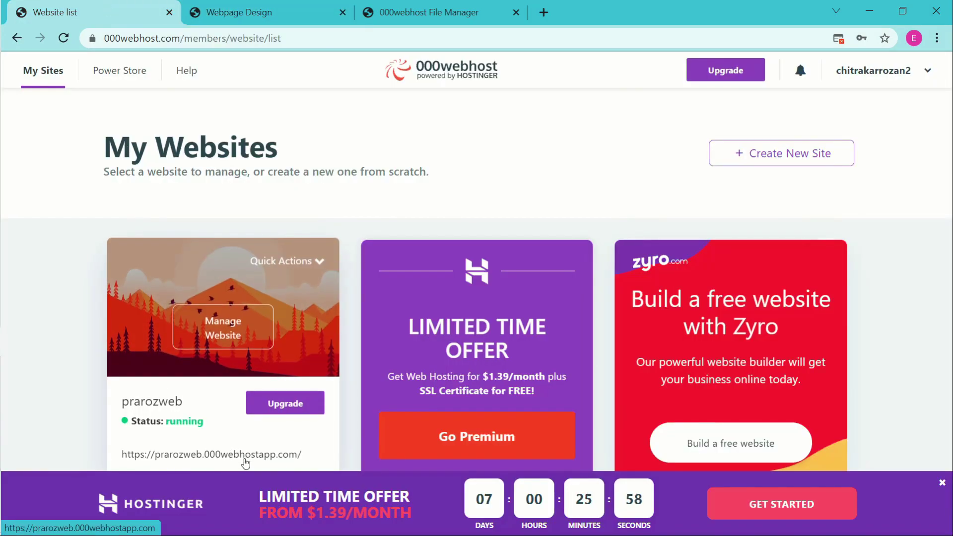
{"action": "left_click", "coordinate": [243, 460]}
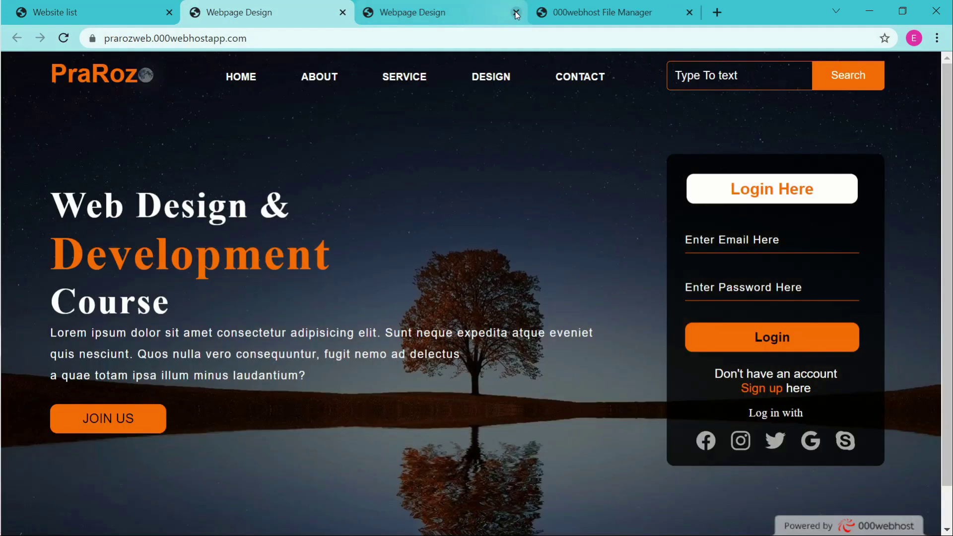
{"action": "left_click", "coordinate": [516, 12]}
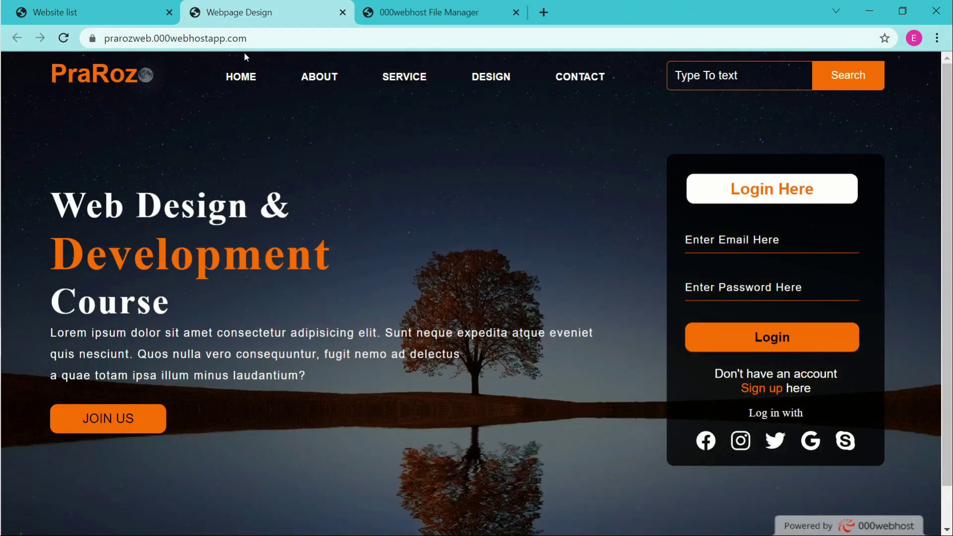
{"action": "left_click_drag", "start_coordinate": [253, 39], "coordinate": [102, 39]}
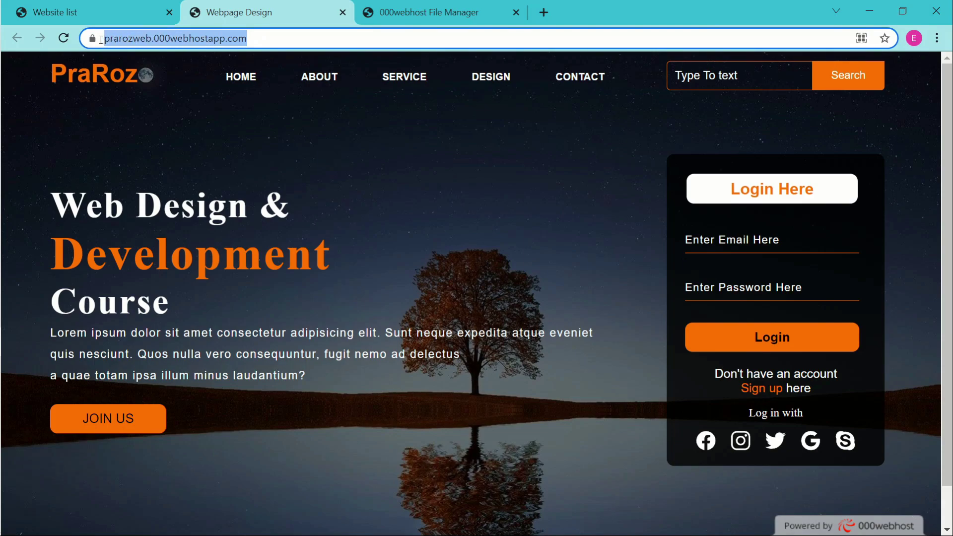
{"action": "left_click", "coordinate": [323, 130]}
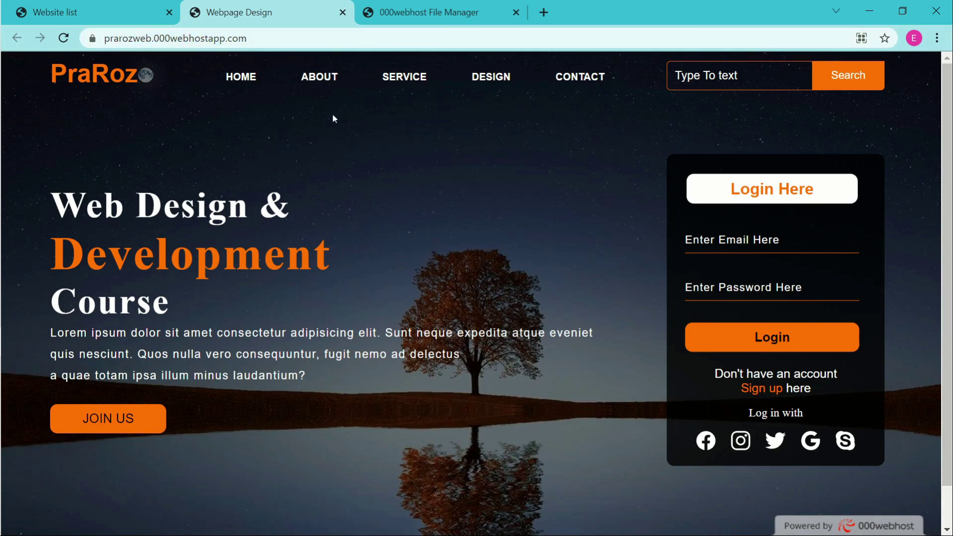
Load prarozweb.000webhostapp.com in a new browser tab and close the older tab showing the same site
{"action": "left_click", "coordinate": [544, 13]}
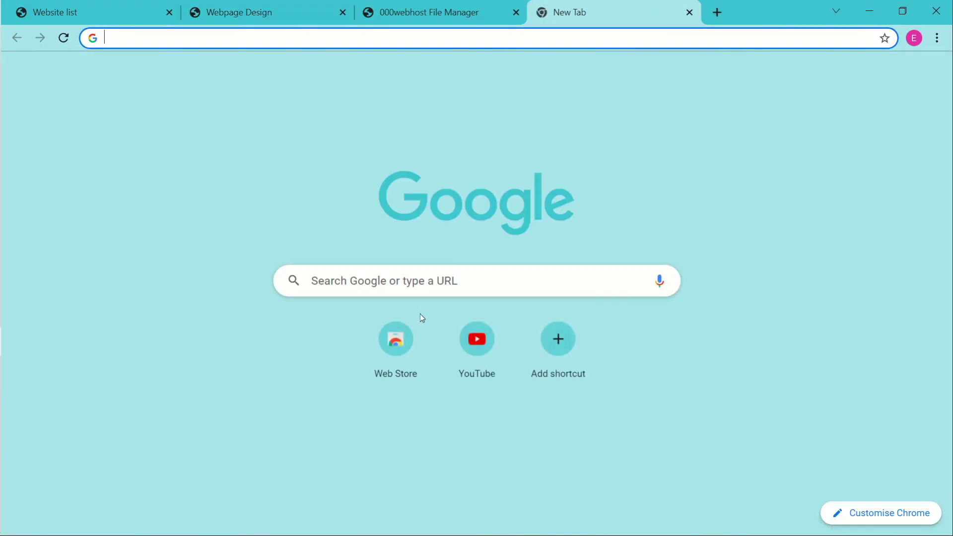
{"action": "left_click", "coordinate": [396, 287]}
{"action": "type", "text": "praroz"}
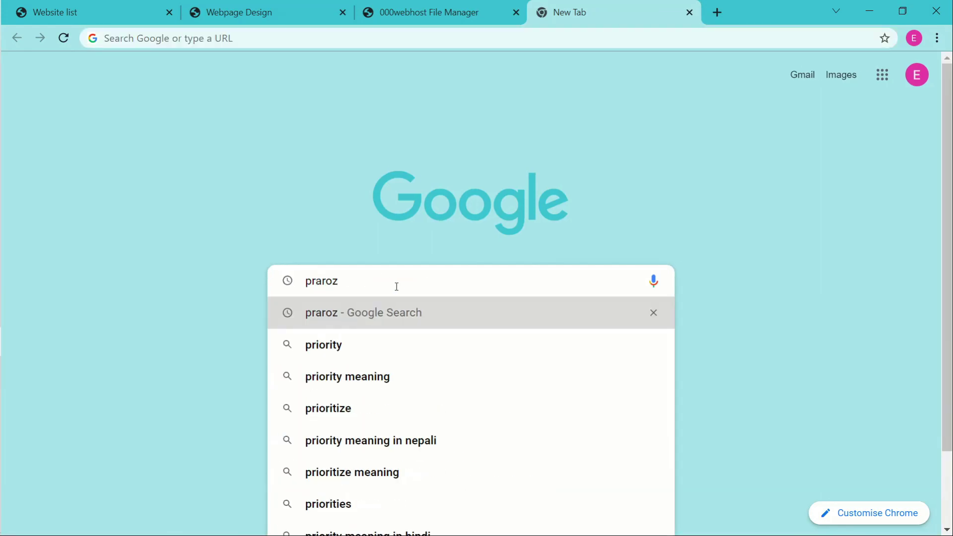
{"action": "type", "text": "web.000"}
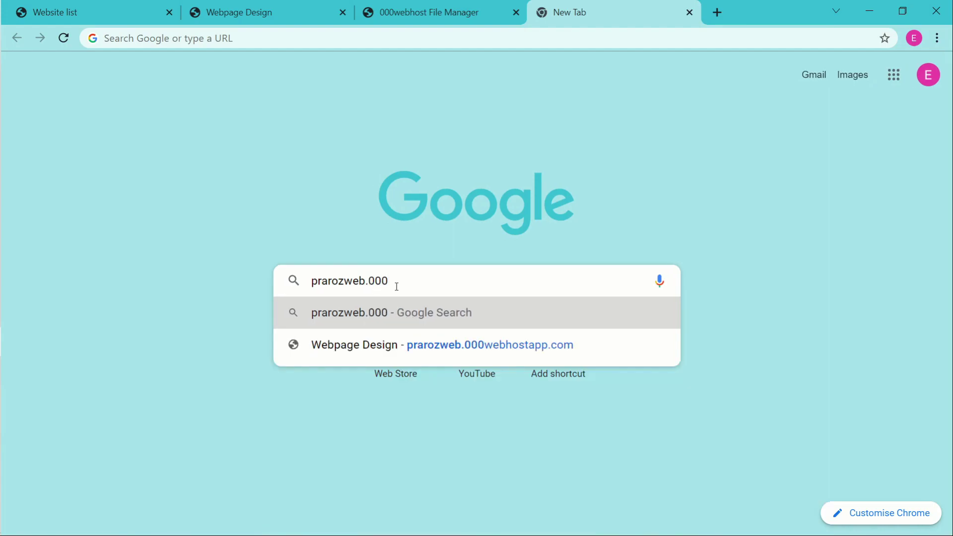
{"action": "type", "text": "we"}
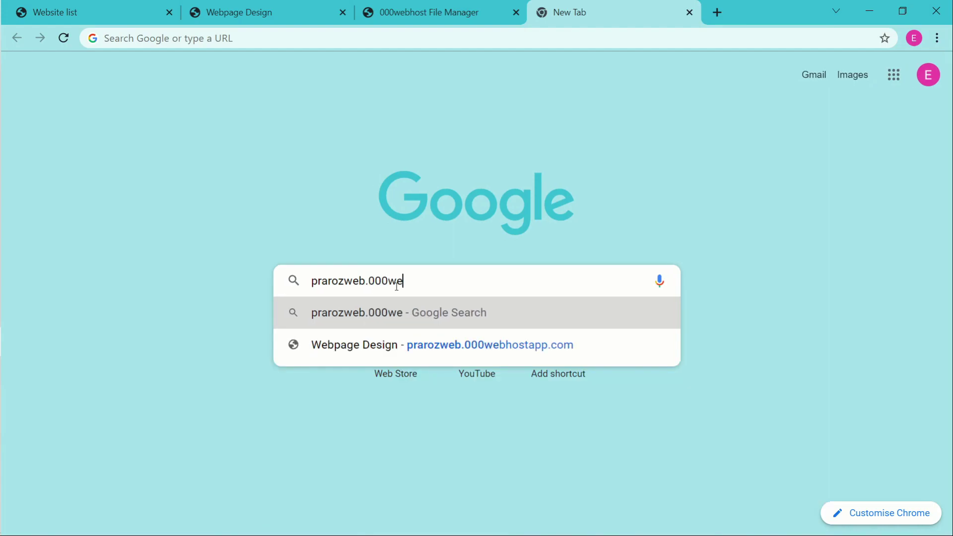
{"action": "type", "text": "bhostap"}
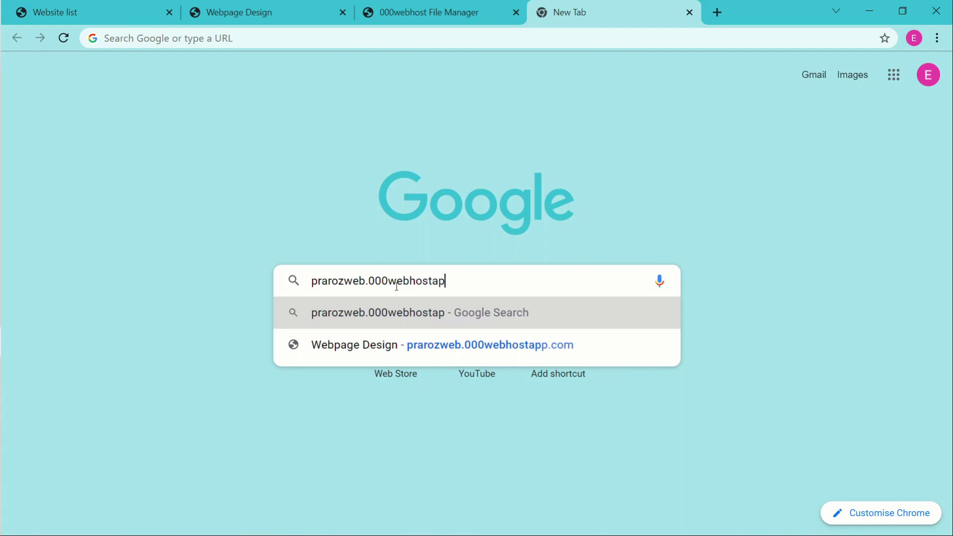
{"action": "type", "text": "p.com"}
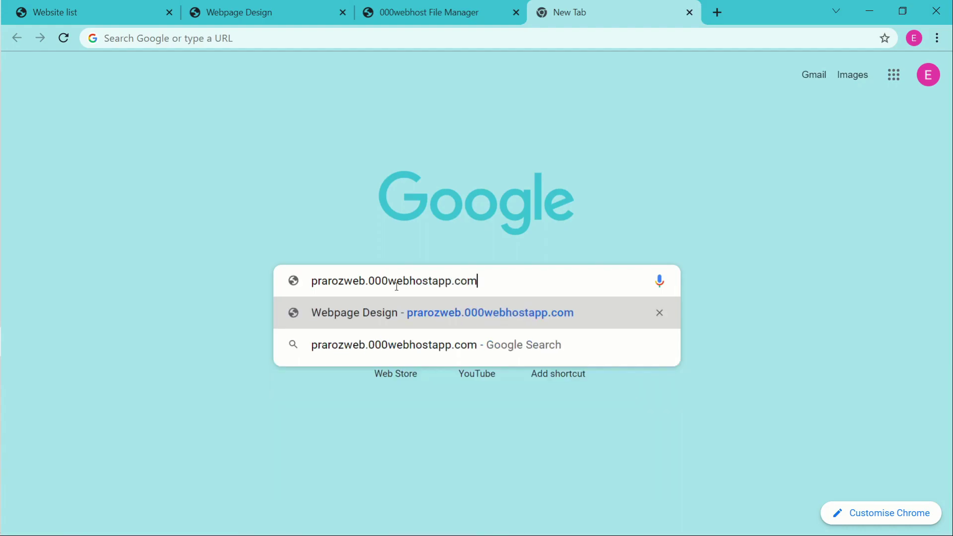
{"action": "key", "text": "Return"}
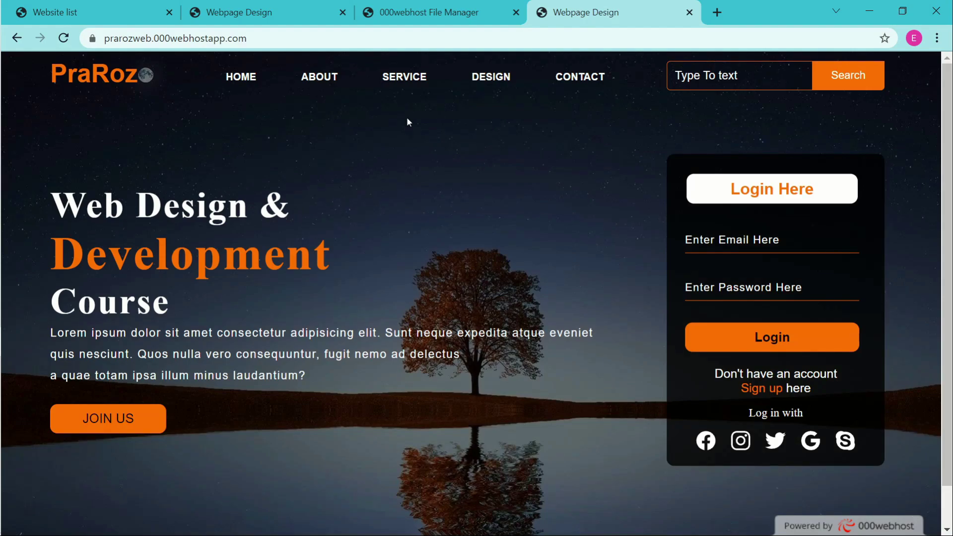
{"action": "left_click", "coordinate": [342, 12]}
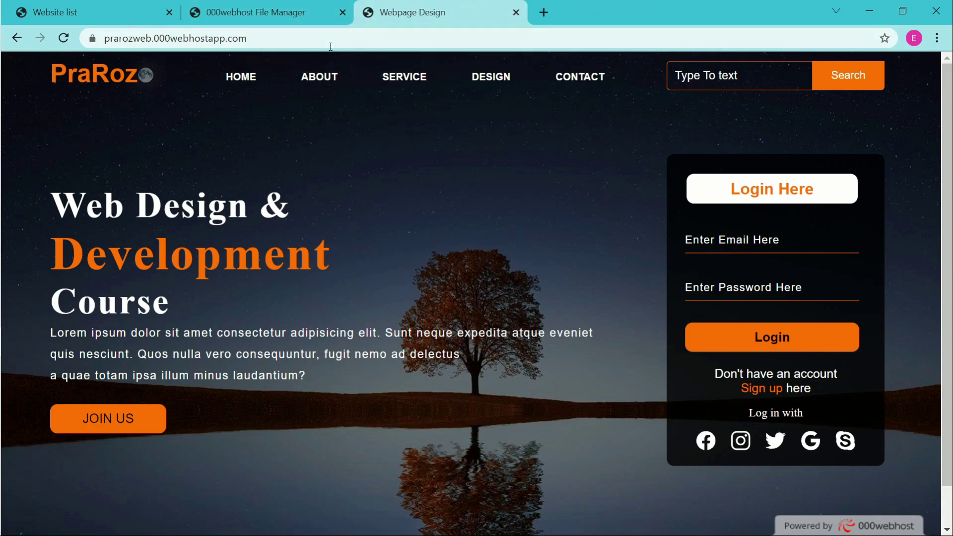
Open index.html from the desktop's website > 3.Travel website folder in the browser
{"action": "left_click", "coordinate": [267, 5]}
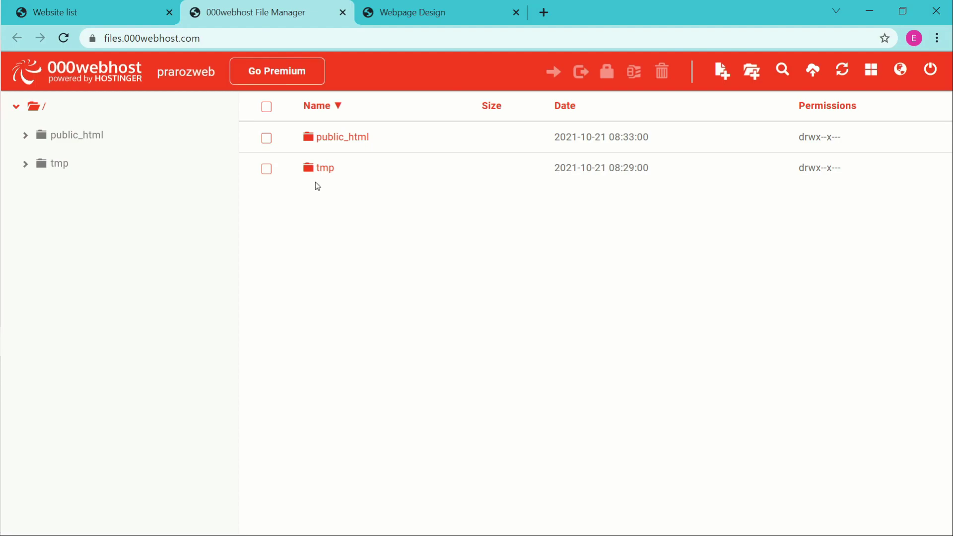
{"action": "key", "text": "super+d"}
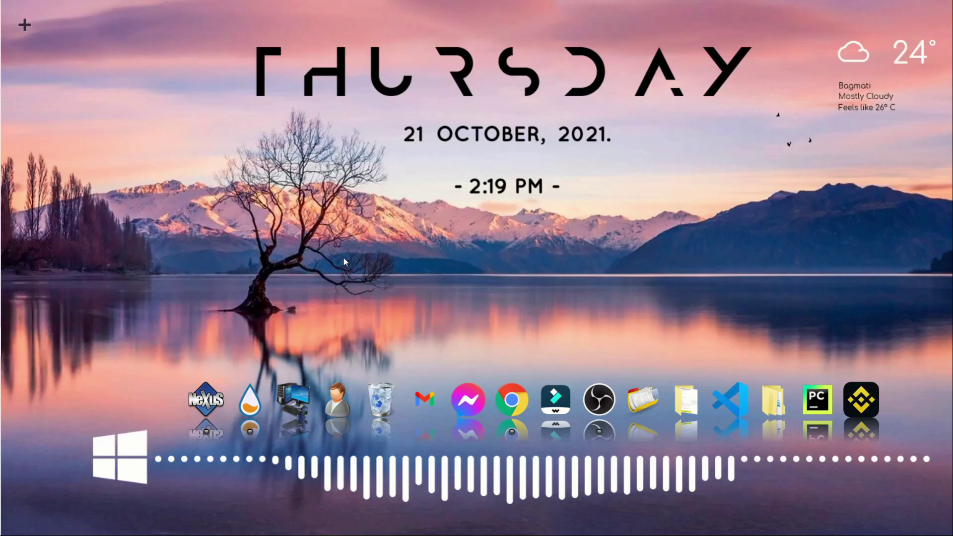
{"action": "left_click", "coordinate": [772, 402]}
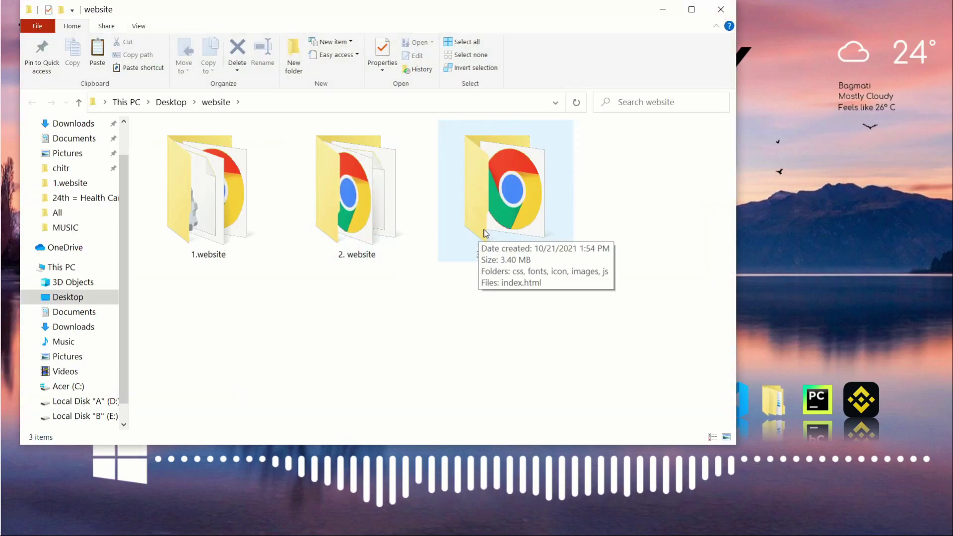
{"action": "double_click", "coordinate": [493, 222]}
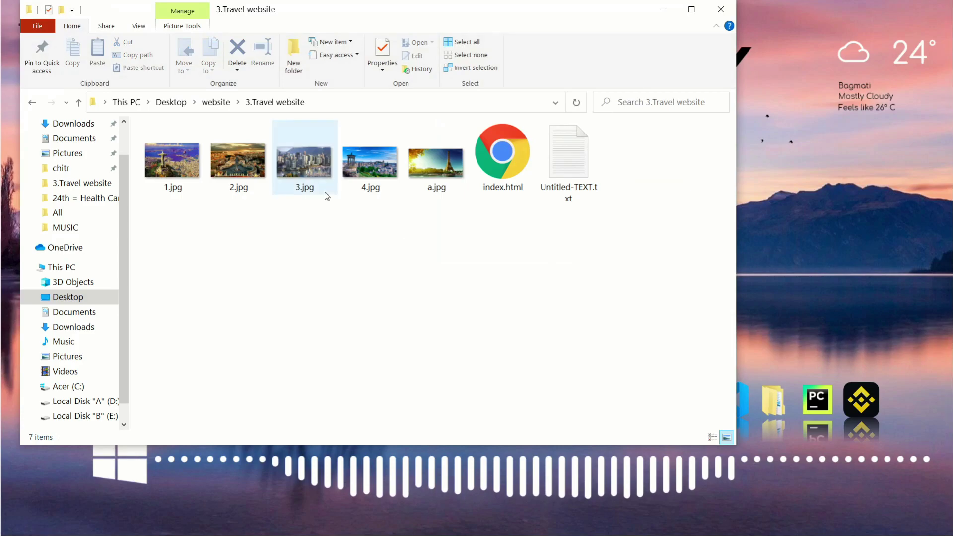
{"action": "left_click", "coordinate": [500, 171]}
{"action": "double_click", "coordinate": [501, 171]}
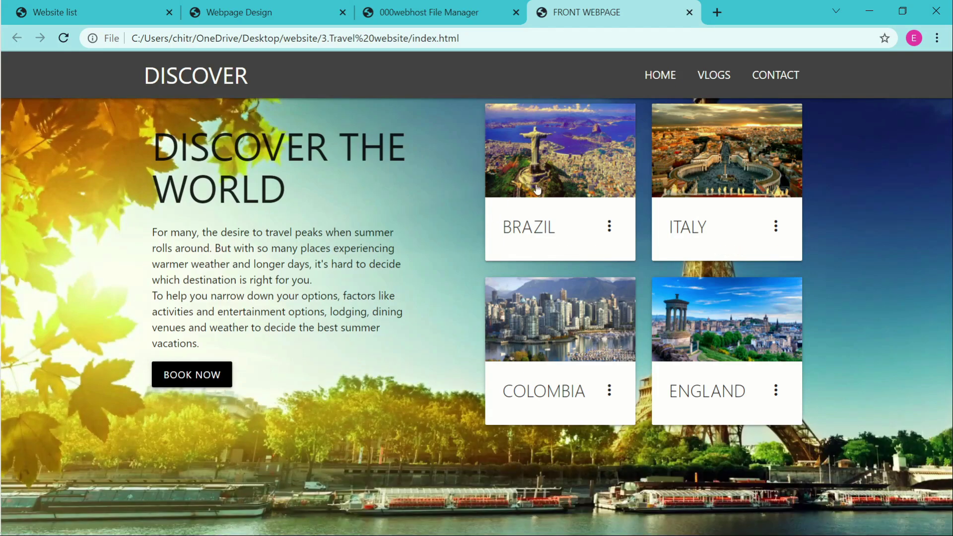
Examine the details behind the Brazil and Italy cards on the travel page, and close both again
{"action": "left_click", "coordinate": [610, 226]}
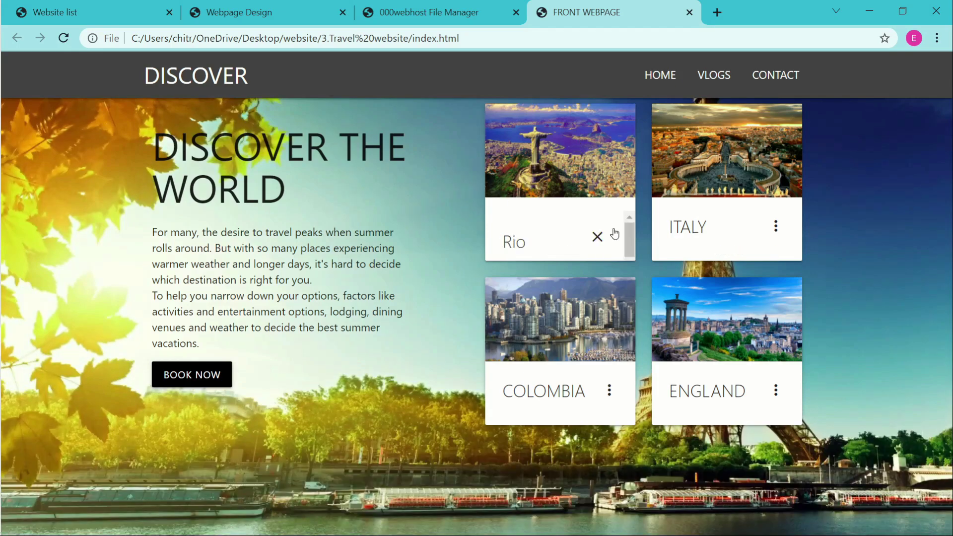
{"action": "scroll", "coordinate": [569, 189], "scroll_direction": "down", "scroll_amount": 2}
{"action": "scroll", "coordinate": [569, 188], "scroll_direction": "up", "scroll_amount": 2}
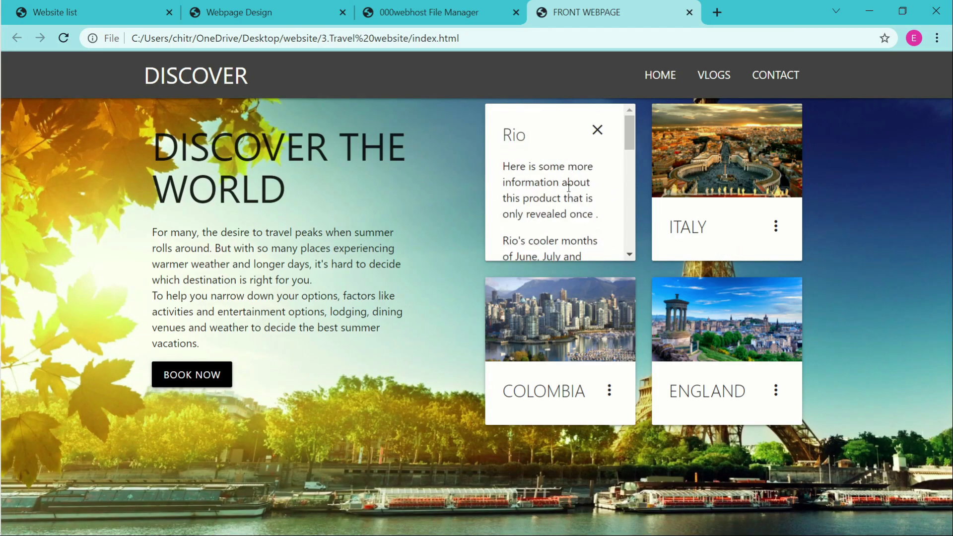
{"action": "left_click", "coordinate": [777, 227]}
{"action": "scroll", "coordinate": [722, 139], "scroll_direction": "down", "scroll_amount": 2}
{"action": "scroll", "coordinate": [719, 132], "scroll_direction": "up", "scroll_amount": 2}
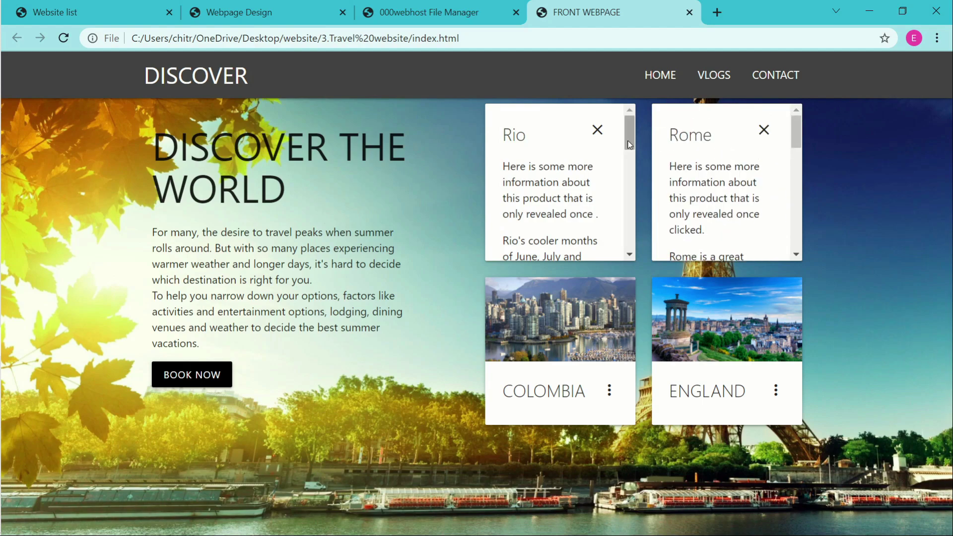
{"action": "left_click", "coordinate": [597, 131]}
{"action": "left_click", "coordinate": [764, 130]}
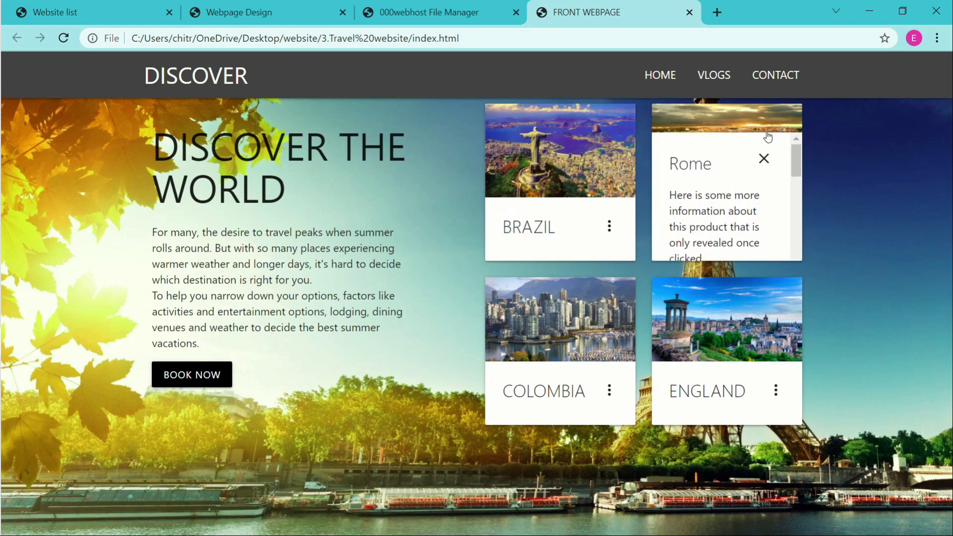
Create a new folder named Travel in the root directory of the 000webhost File Manager
{"action": "left_click", "coordinate": [344, 10]}
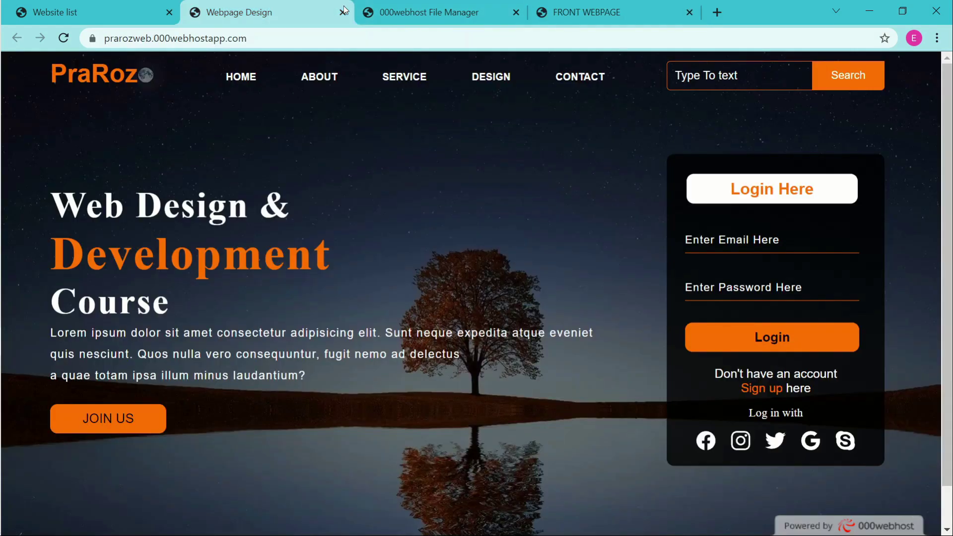
{"action": "left_click", "coordinate": [414, 11]}
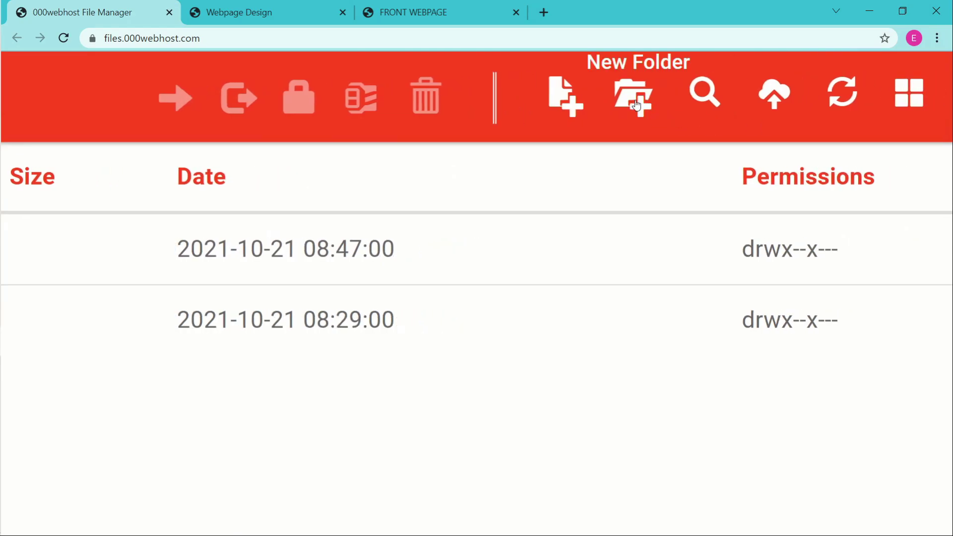
{"action": "left_click", "coordinate": [659, 114]}
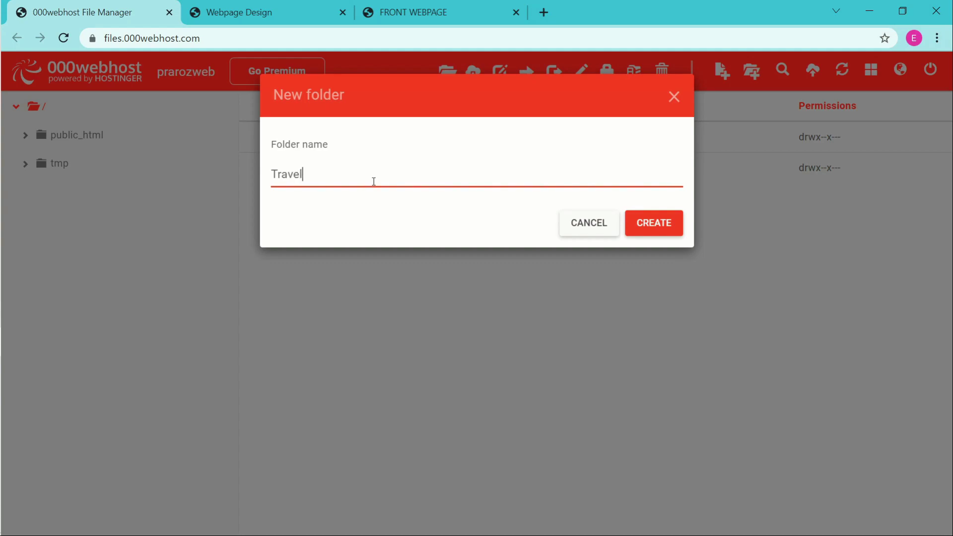
{"action": "left_click", "coordinate": [655, 223]}
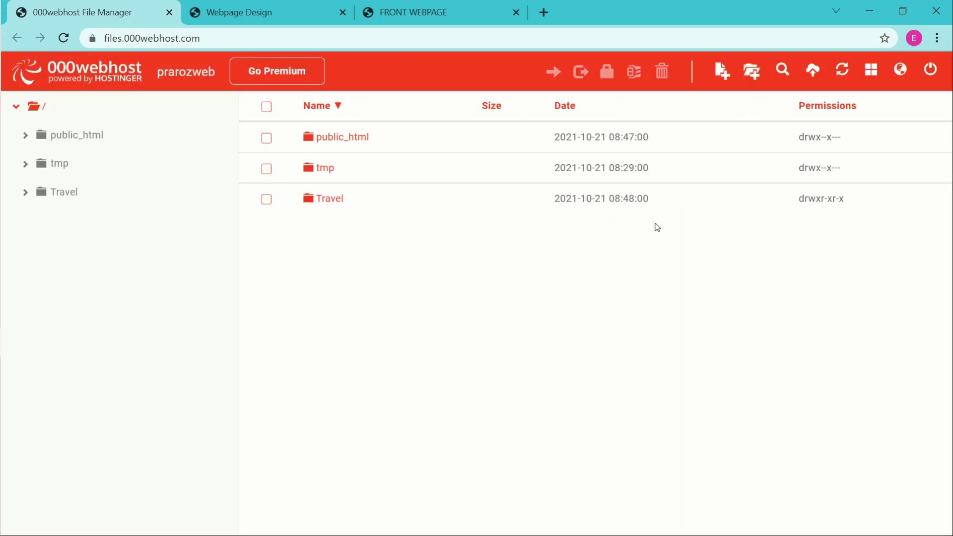
Open the Travel folder and bring up the file picker for uploading into it
{"action": "double_click", "coordinate": [348, 199]}
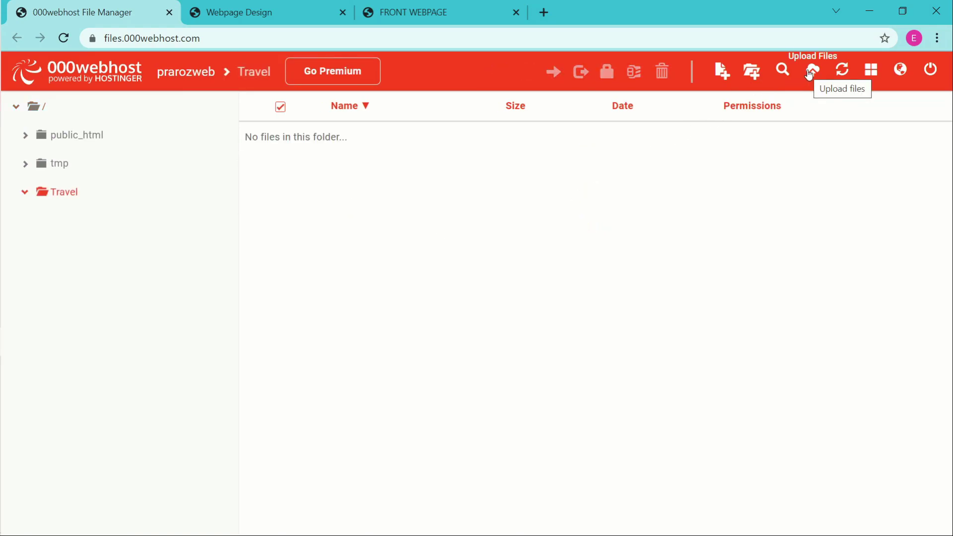
{"action": "scroll", "coordinate": [810, 73], "scroll_direction": "up", "scroll_amount": 5}
{"action": "scroll", "coordinate": [774, 85], "scroll_direction": "right", "scroll_amount": 1}
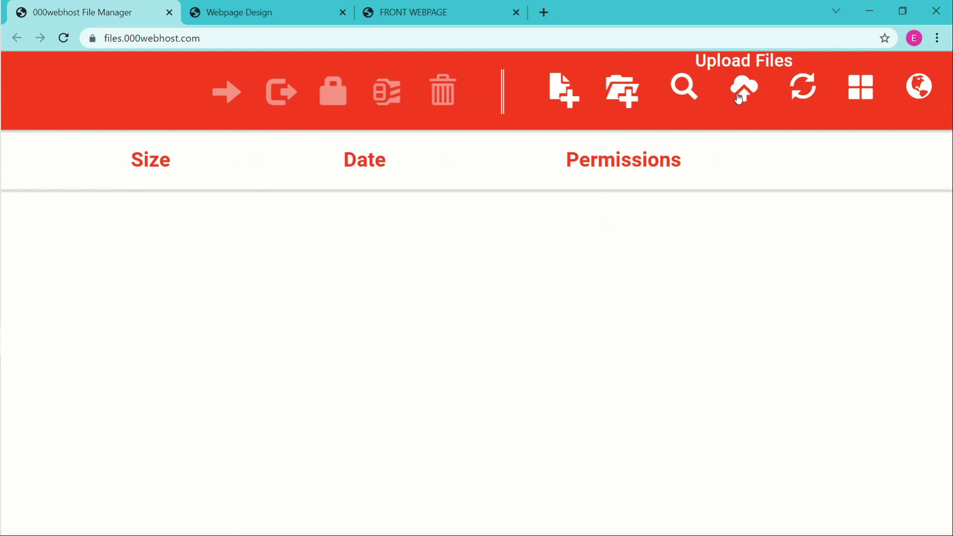
{"action": "left_click", "coordinate": [741, 94]}
{"action": "scroll", "coordinate": [738, 94], "scroll_direction": "down", "scroll_amount": 5}
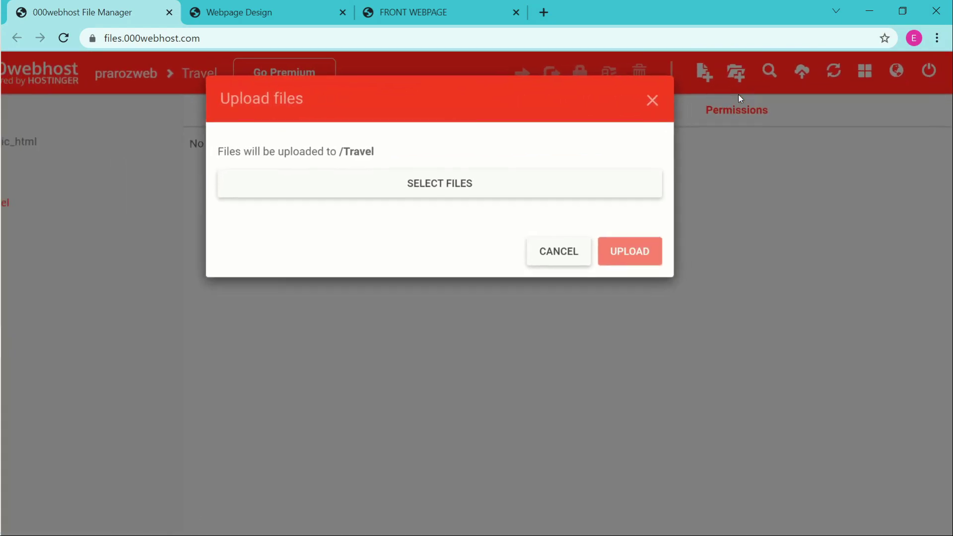
{"action": "left_click", "coordinate": [473, 183]}
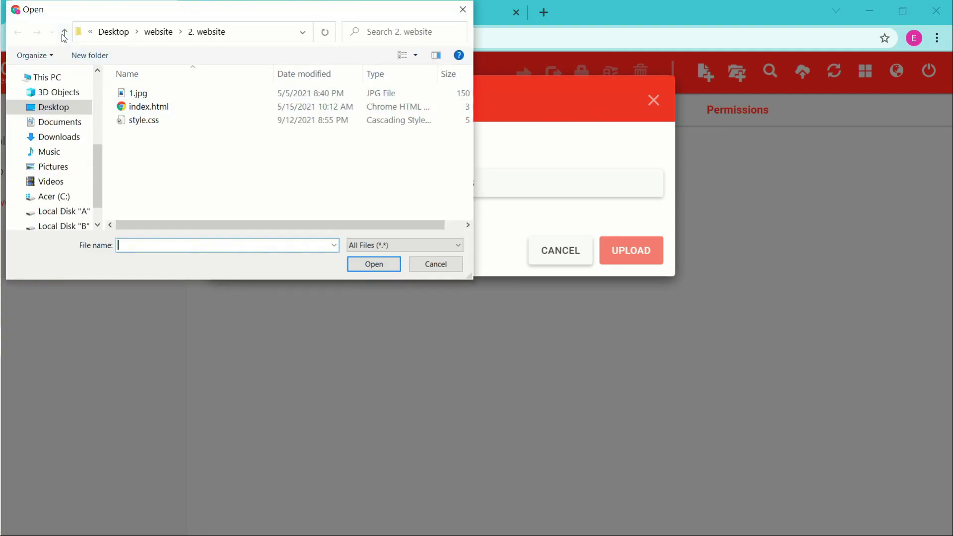
Upload 1.jpg, 2.jpg, 3.jpg, 4.jpg, a.jpg and index.html from the desktop's website > 3.Travel website folder, leaving out Untitled-TEXT.txt
{"action": "left_click", "coordinate": [64, 32]}
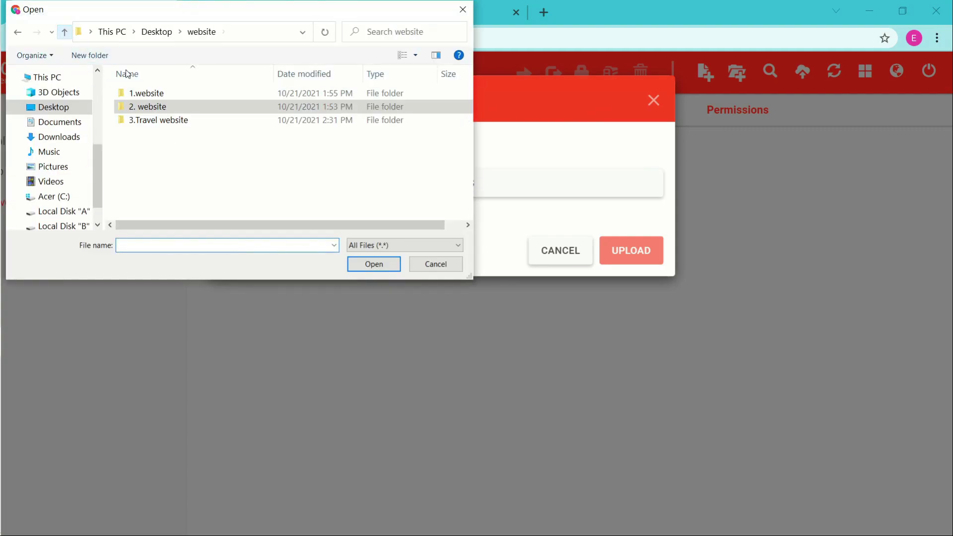
{"action": "double_click", "coordinate": [180, 120]}
{"action": "key", "text": "ctrl+a"}
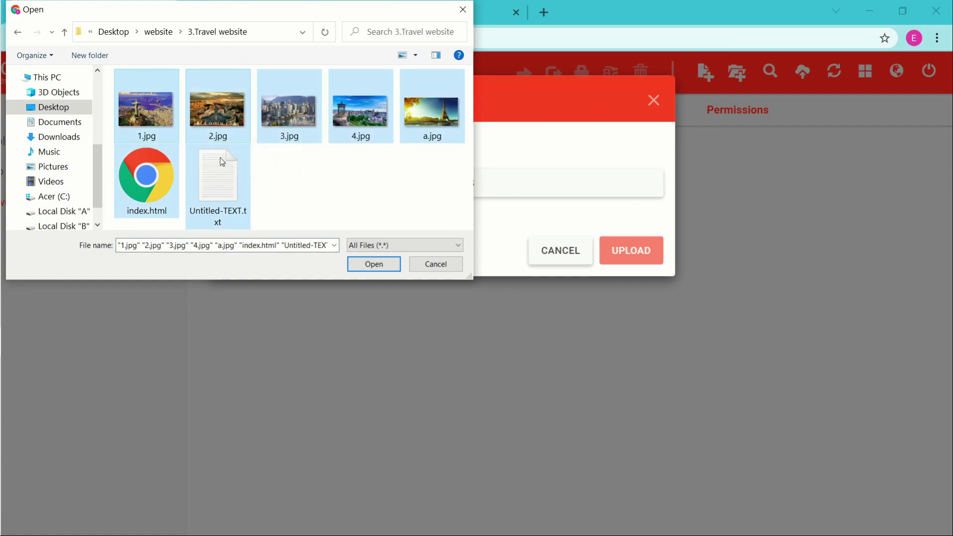
{"action": "left_click", "coordinate": [230, 193], "text": "ctrl"}
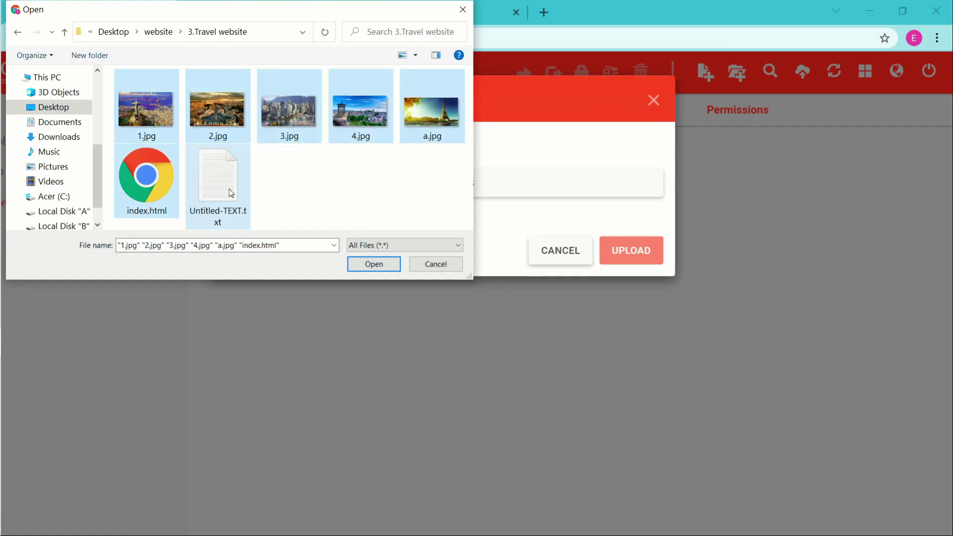
{"action": "left_click", "coordinate": [375, 266]}
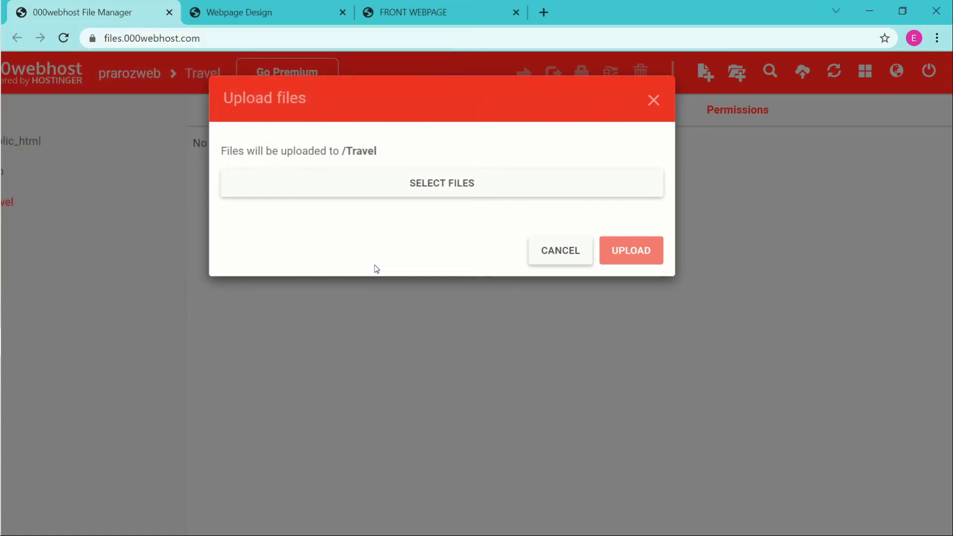
{"action": "scroll", "coordinate": [492, 296], "scroll_direction": "down", "scroll_amount": 3}
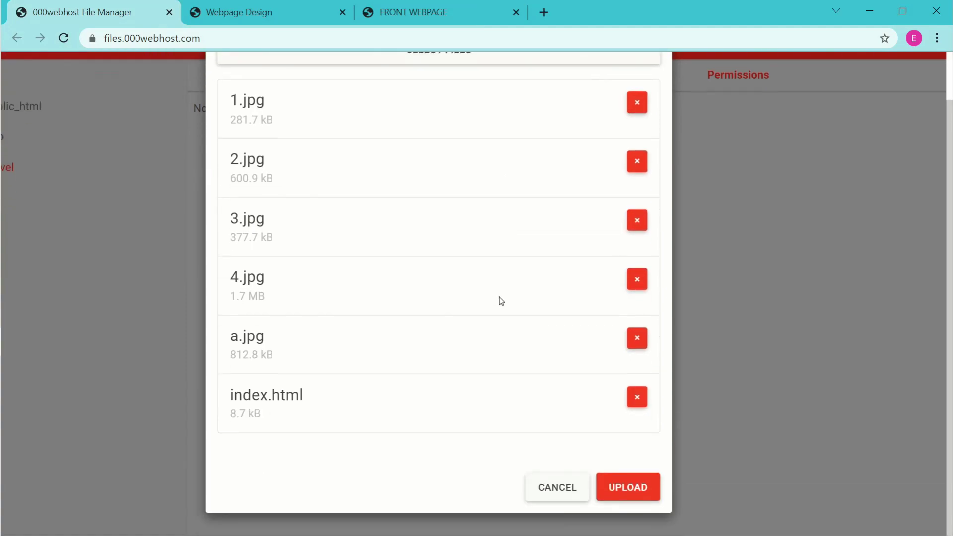
{"action": "left_click", "coordinate": [640, 488]}
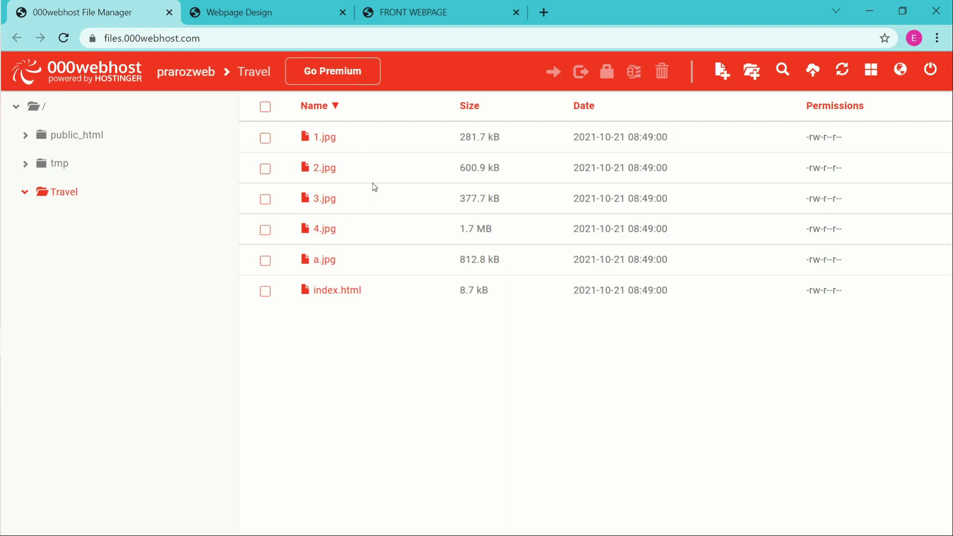
Delete 1.jpg, index.html and style.css from the public_html folder
{"action": "left_click", "coordinate": [69, 137]}
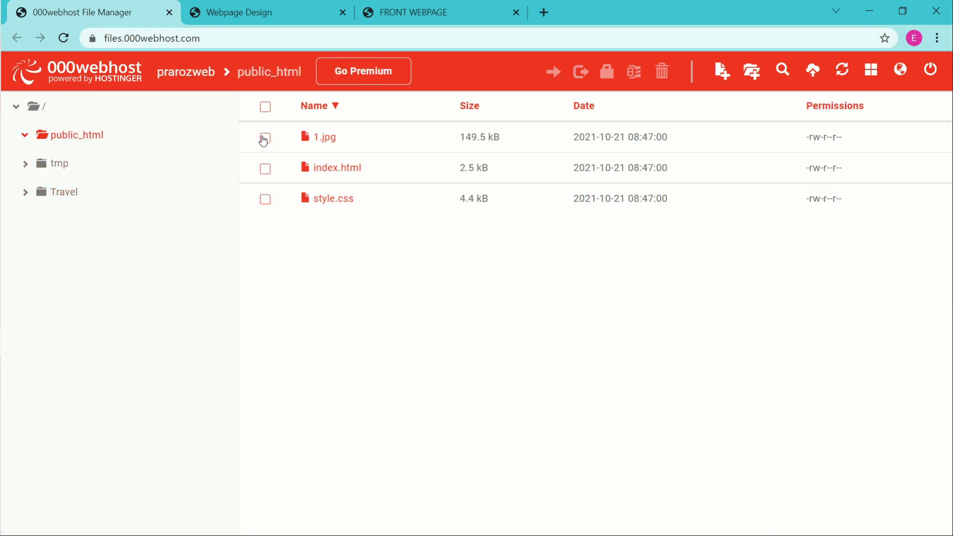
{"action": "left_click", "coordinate": [264, 105]}
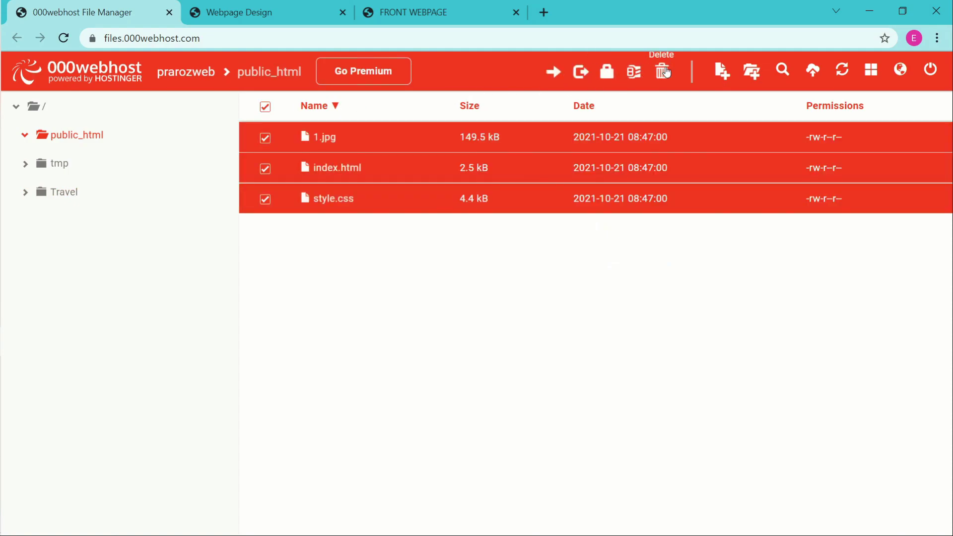
{"action": "key", "text": "ctrl+plus"}
{"action": "key", "text": "ctrl+plus"}
{"action": "key", "text": "ctrl+plus"}
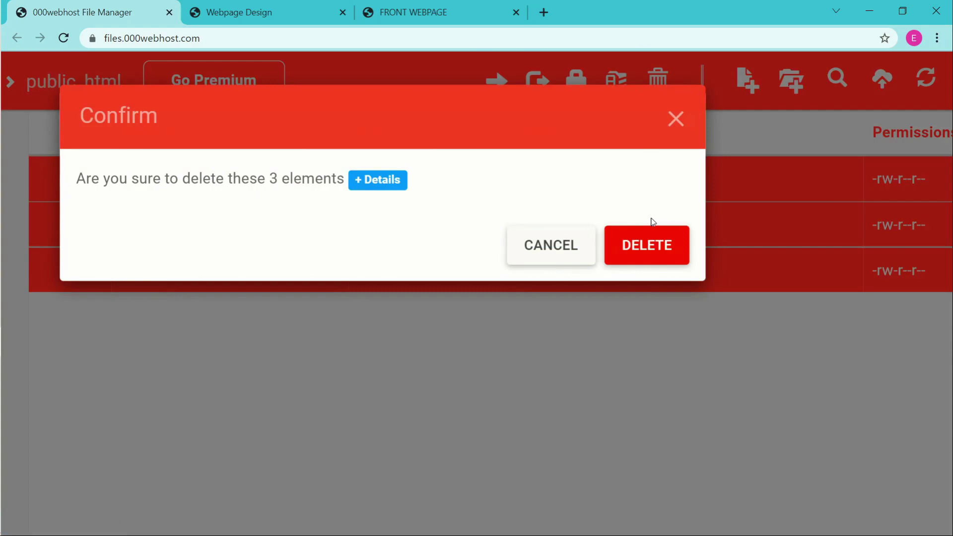
{"action": "left_click", "coordinate": [649, 250]}
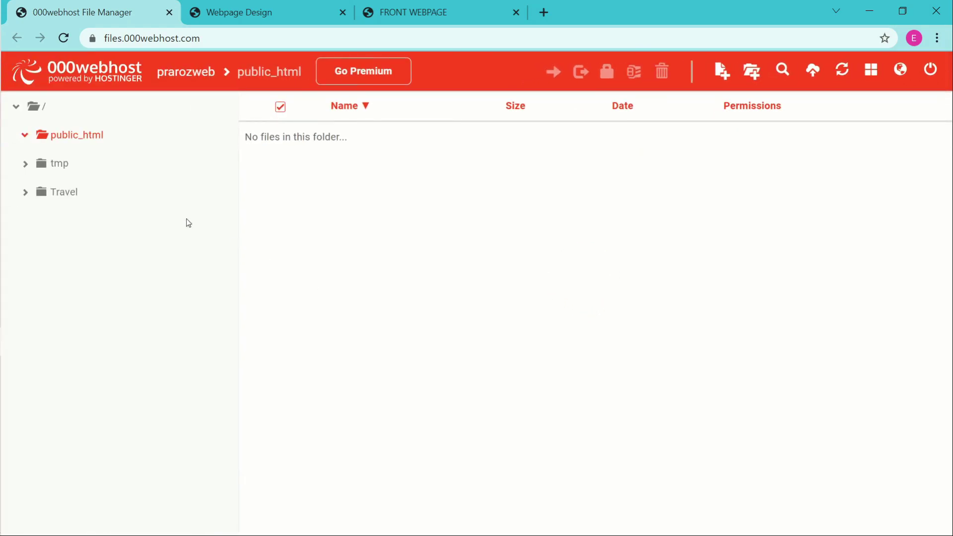
Move all six files from the Travel folder to public_html and open public_html to check them
{"action": "left_click", "coordinate": [79, 194]}
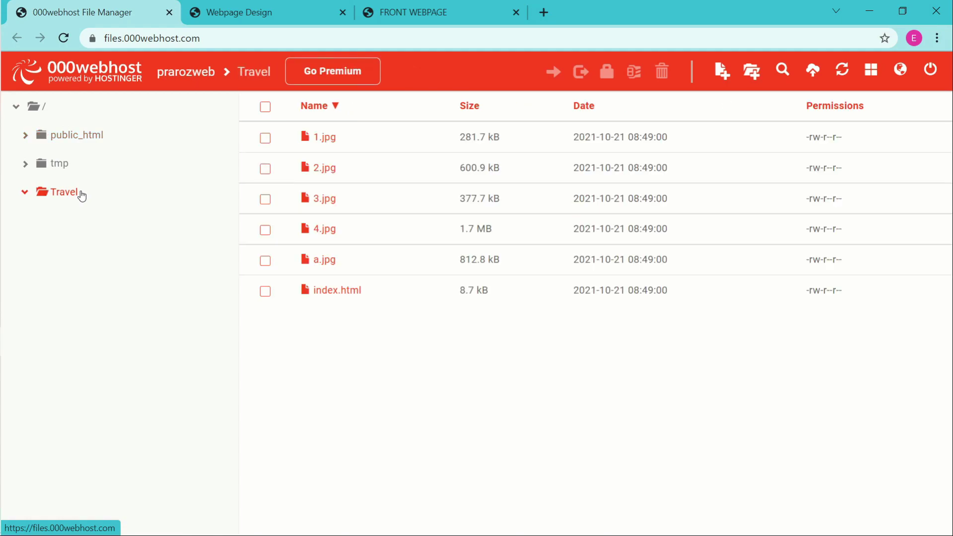
{"action": "left_click", "coordinate": [266, 108]}
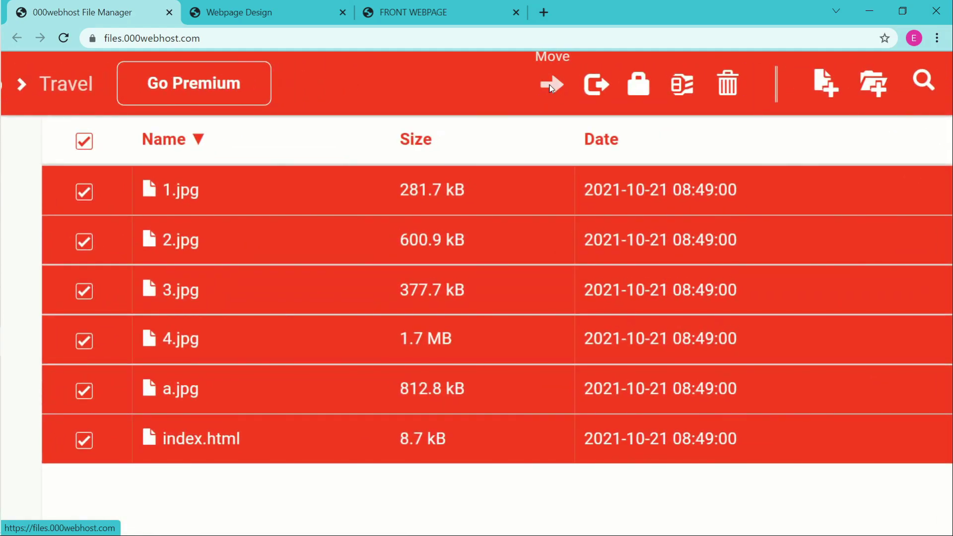
{"action": "left_click", "coordinate": [551, 86]}
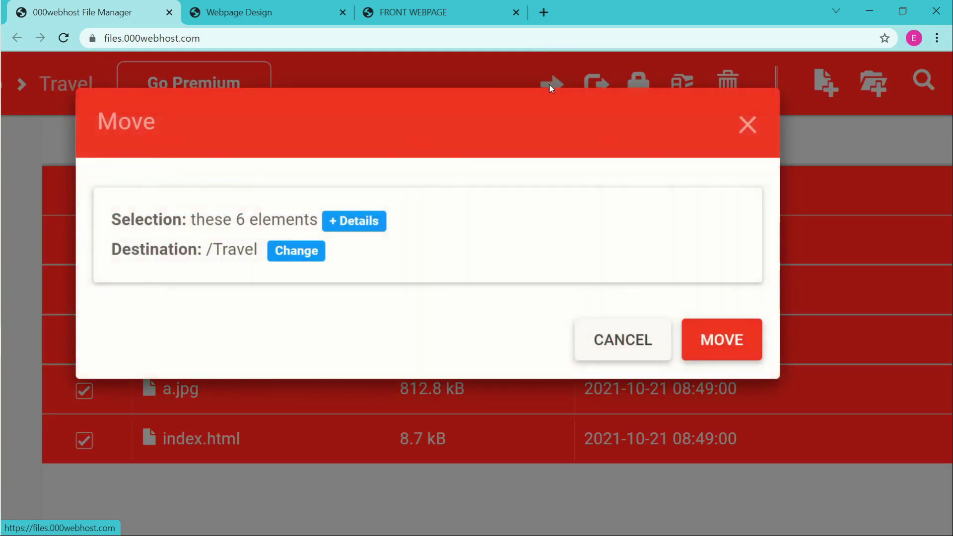
{"action": "left_click", "coordinate": [311, 254]}
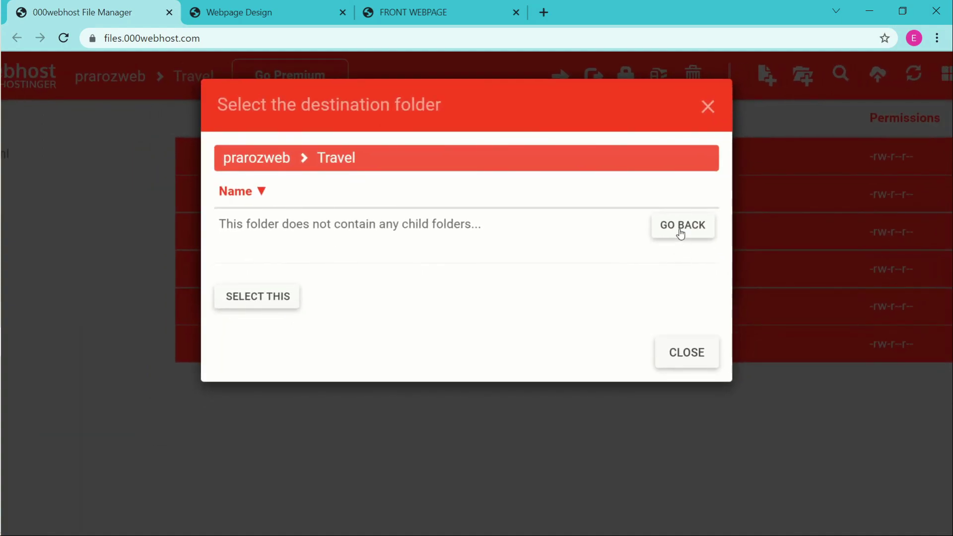
{"action": "left_click", "coordinate": [681, 233]}
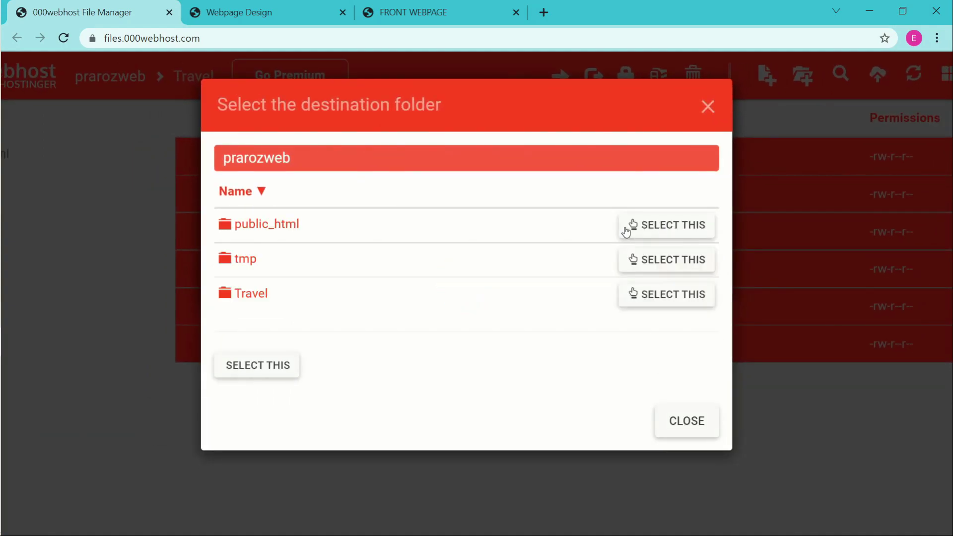
{"action": "left_click", "coordinate": [671, 227]}
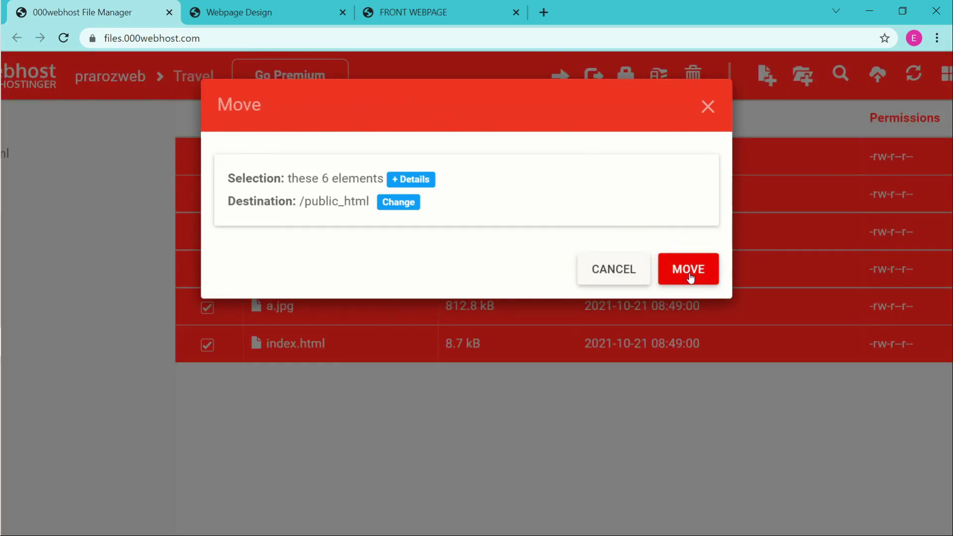
{"action": "left_click", "coordinate": [698, 268]}
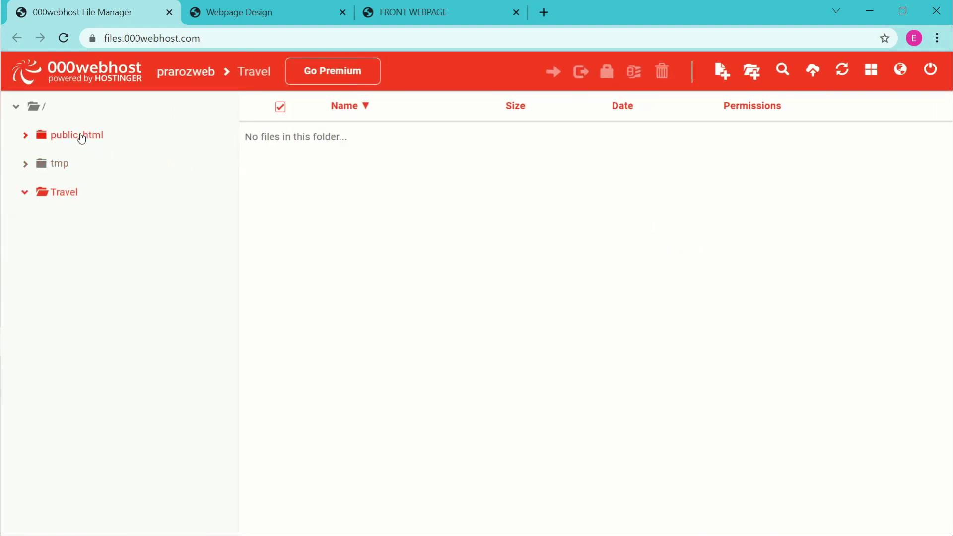
{"action": "left_click", "coordinate": [81, 137]}
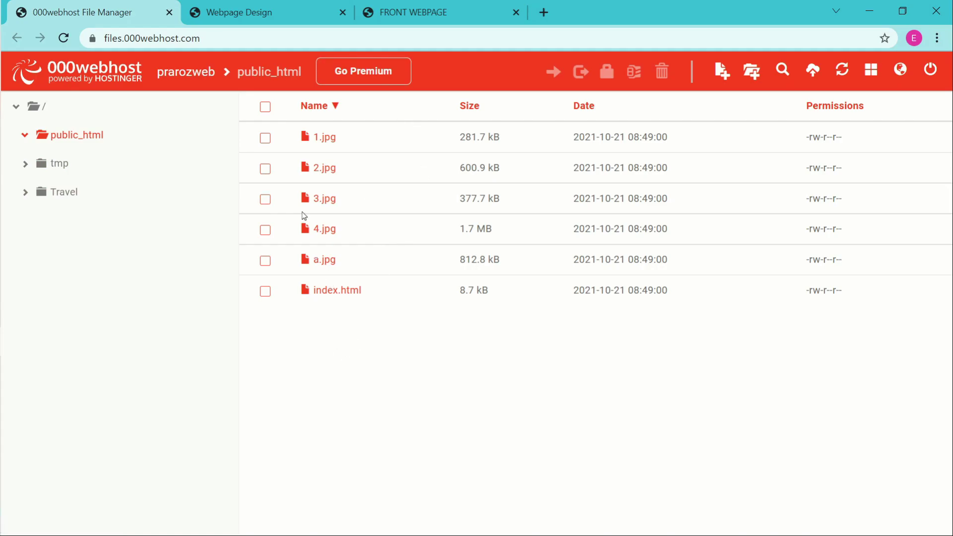
Reload the hosted prarozweb site in its tab, examine the details behind the Brazil and Italy cards, and close both again
{"action": "left_click", "coordinate": [266, 16]}
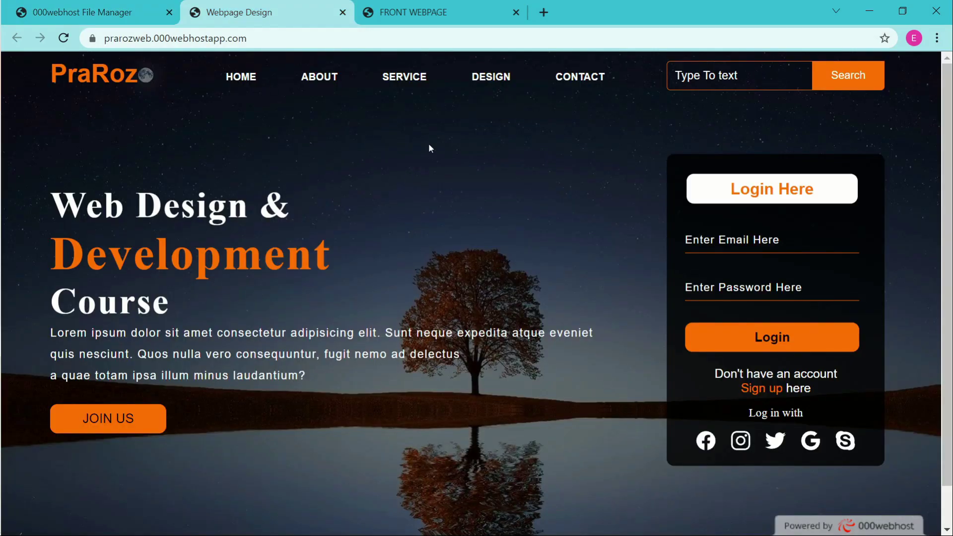
{"action": "left_click", "coordinate": [63, 38]}
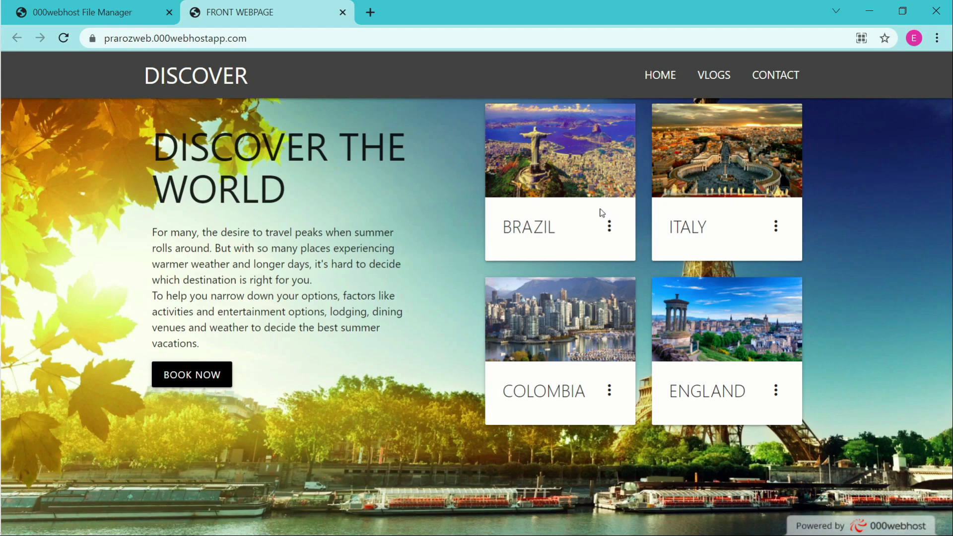
{"action": "left_click", "coordinate": [609, 227]}
{"action": "left_click_drag", "start_coordinate": [613, 237], "coordinate": [613, 132]}
{"action": "left_click", "coordinate": [599, 130]}
{"action": "left_click", "coordinate": [690, 158]}
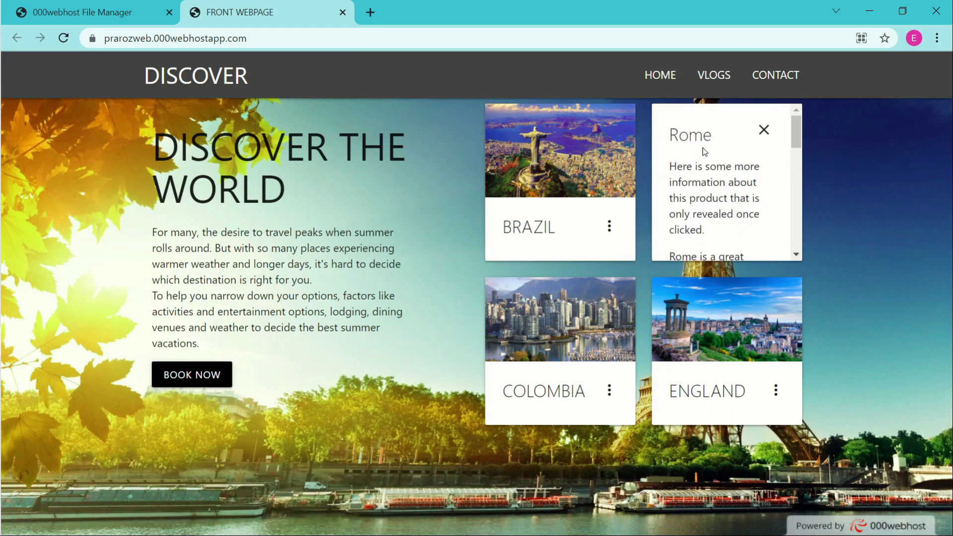
{"action": "left_click", "coordinate": [764, 132]}
Load prarozweb.000webhostapp.com in a new browser tab to check the hosted travel site
{"action": "left_click", "coordinate": [370, 11]}
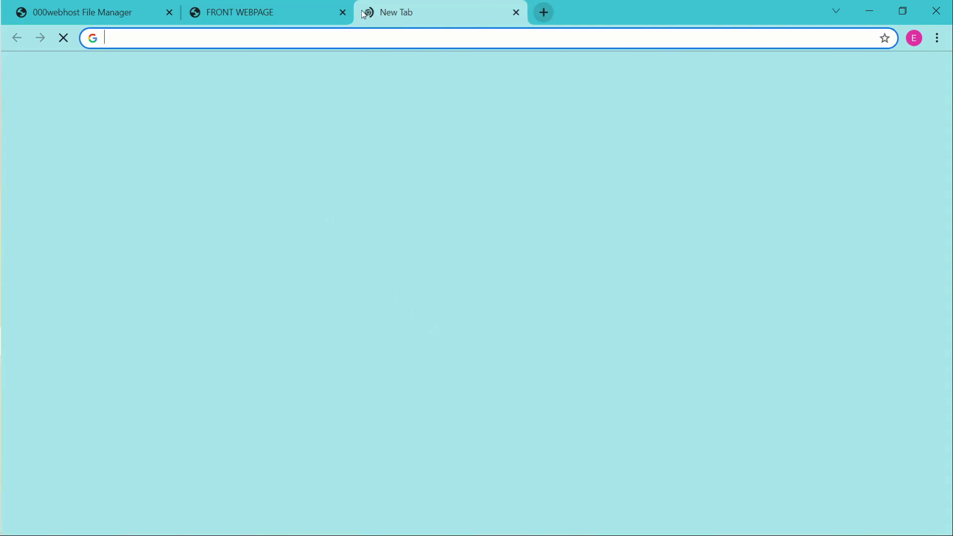
{"action": "left_click", "coordinate": [358, 287]}
{"action": "type", "text": "praroz"}
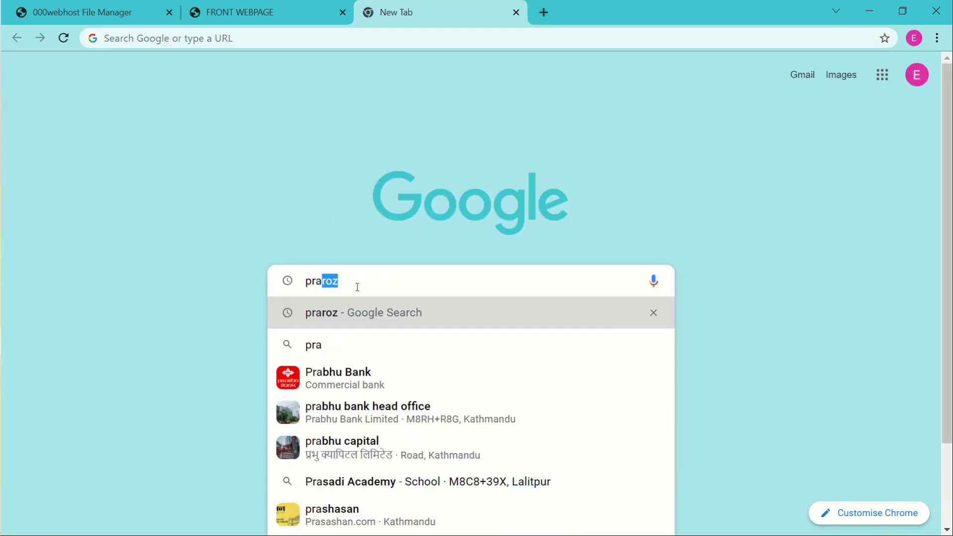
{"action": "key", "text": "ctrl+plus"}
{"action": "key", "text": "ctrl+plus"}
{"action": "key", "text": "ctrl+plus"}
{"action": "key", "text": "ctrl+plus"}
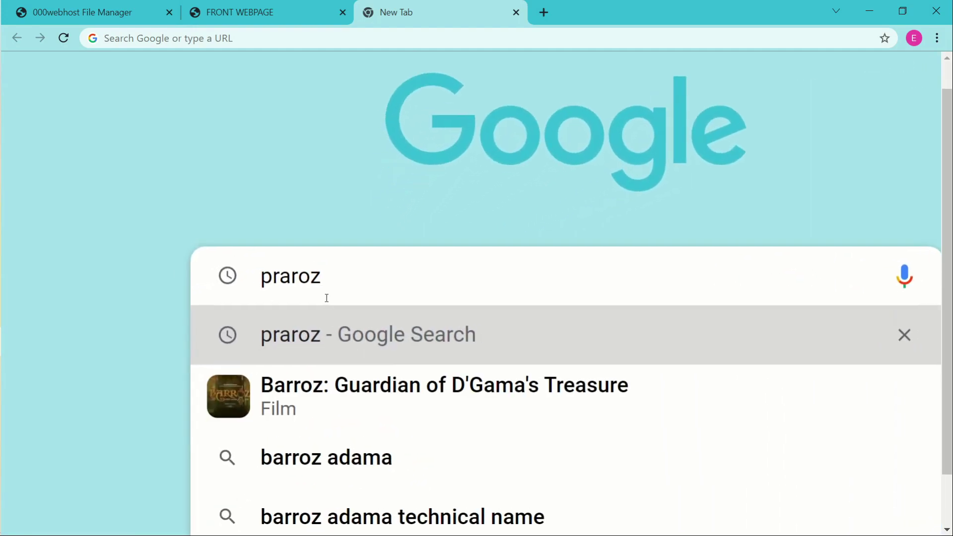
{"action": "type", "text": "web."}
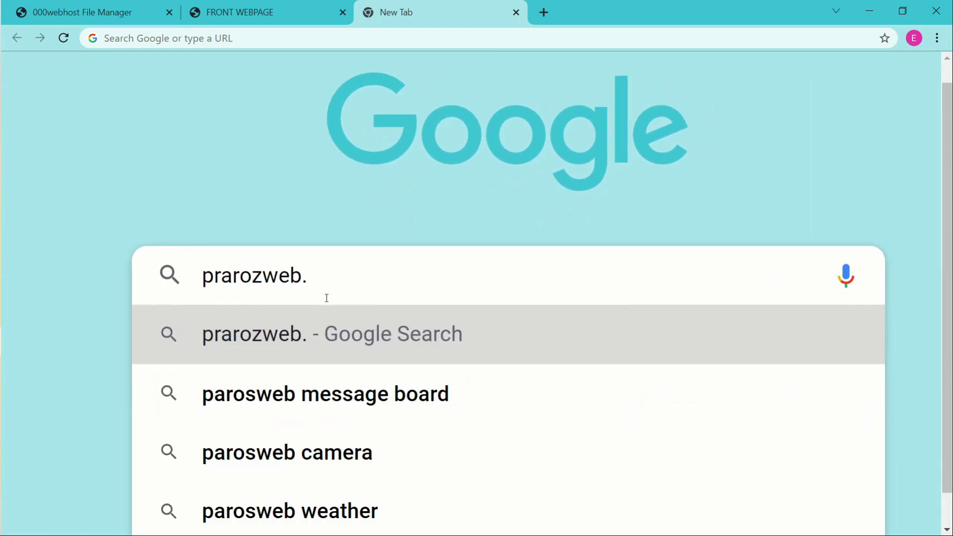
{"action": "type", "text": "000webho"}
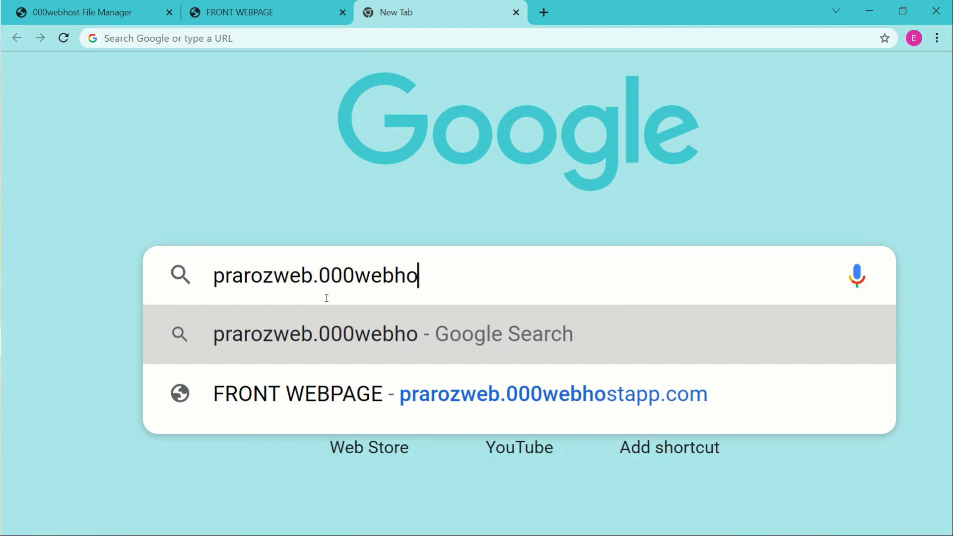
{"action": "type", "text": "stapp.com"}
{"action": "key", "text": "Return"}
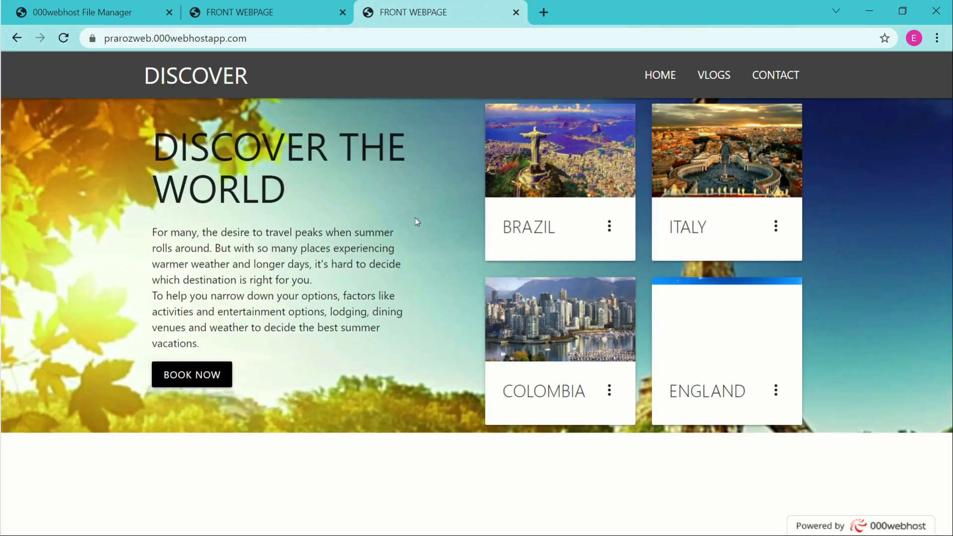